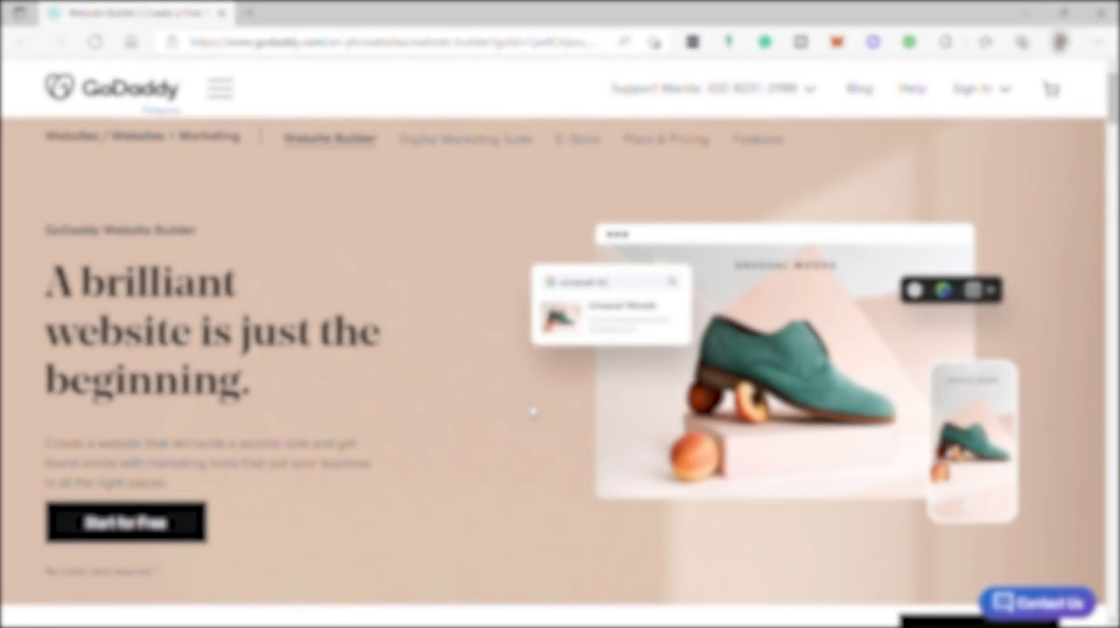
Scroll through the Website Builder landing page to review its templates, features and FAQ sections
scroll(430, 417, down, 4)
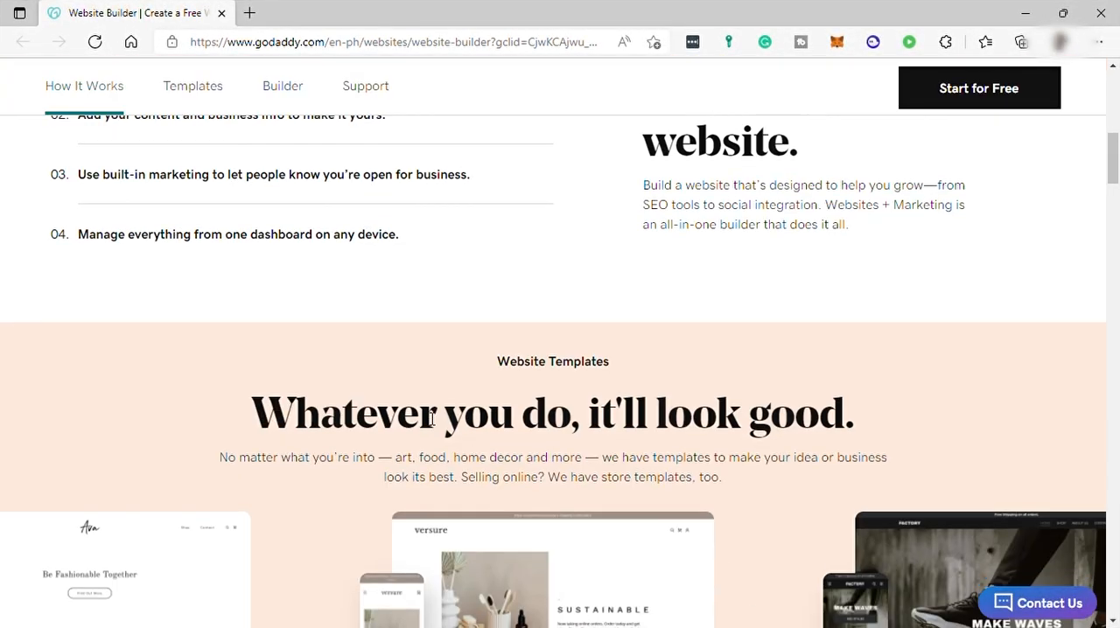
scroll(475, 388, down, 2)
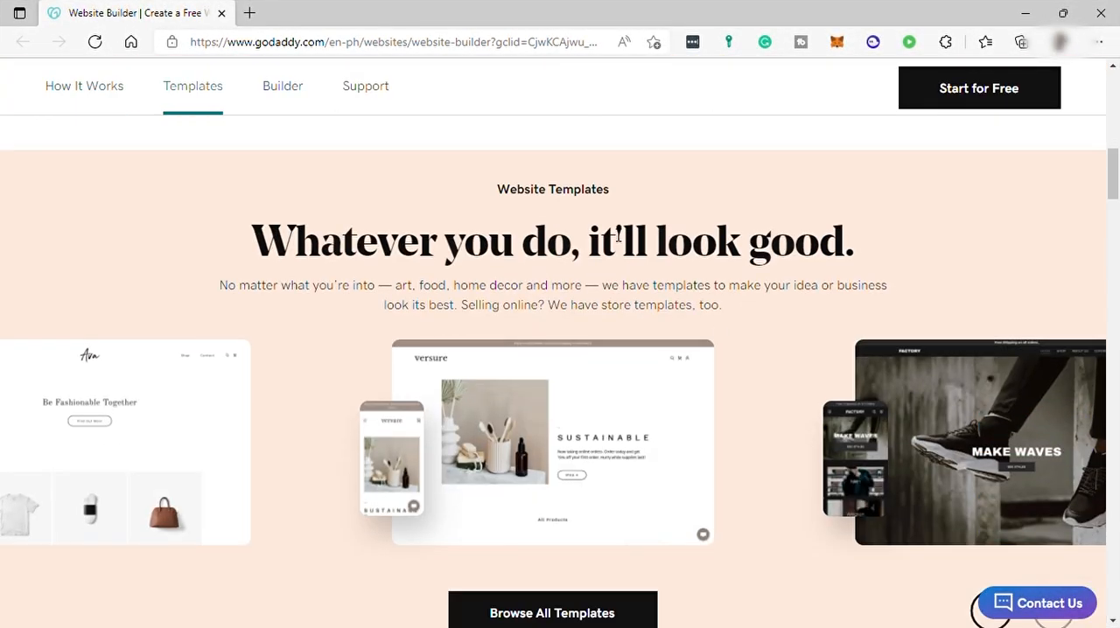
scroll(563, 262, down, 1)
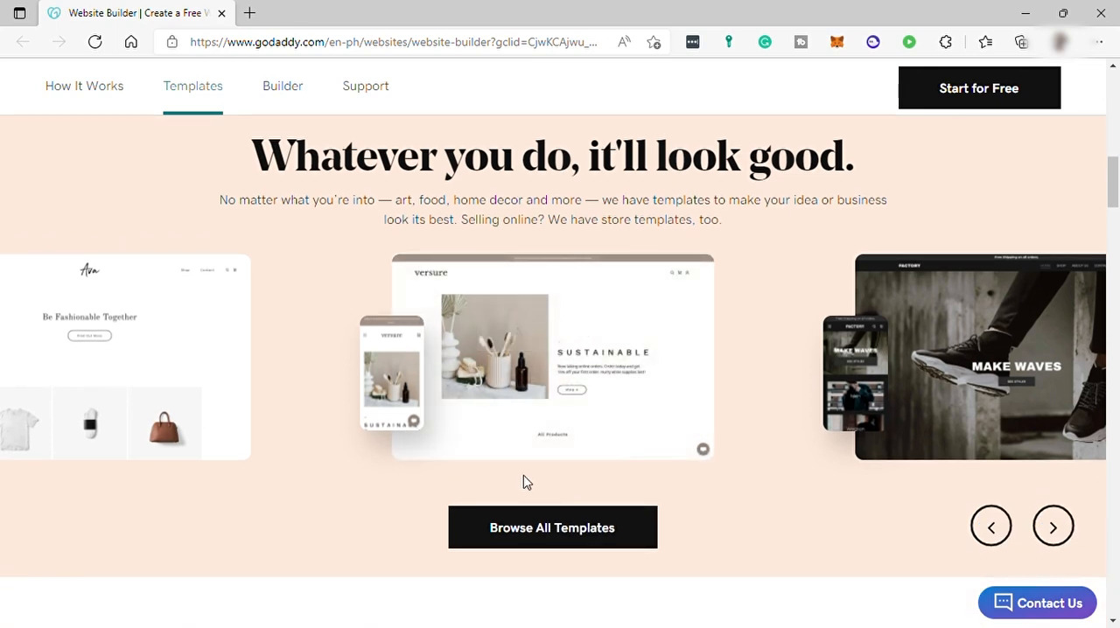
scroll(525, 482, down, 2)
scroll(525, 481, down, 3)
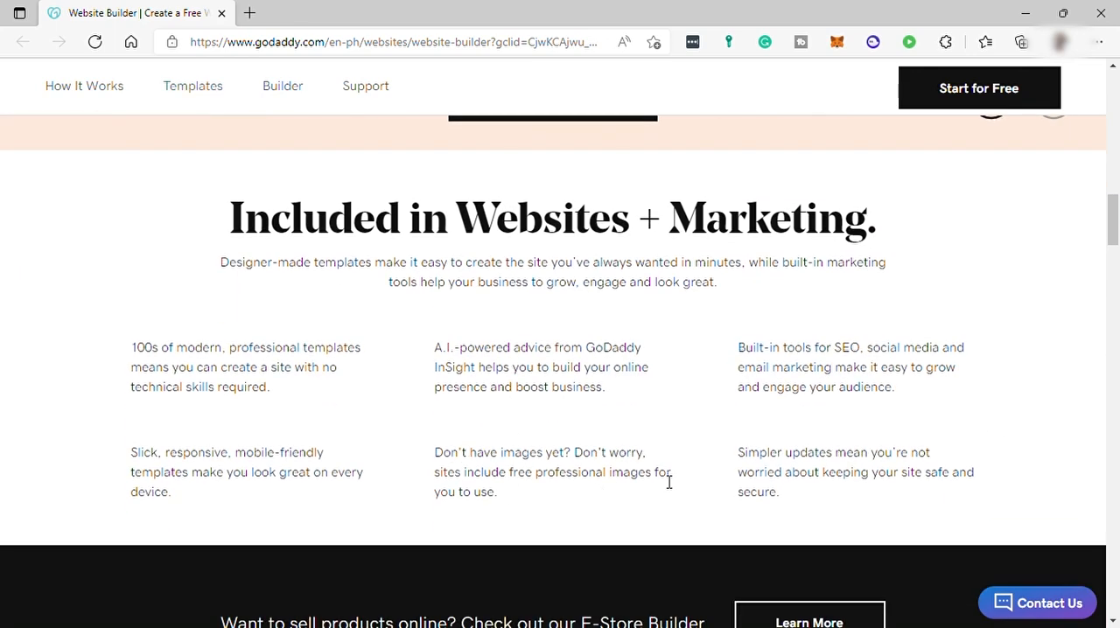
scroll(667, 482, down, 7)
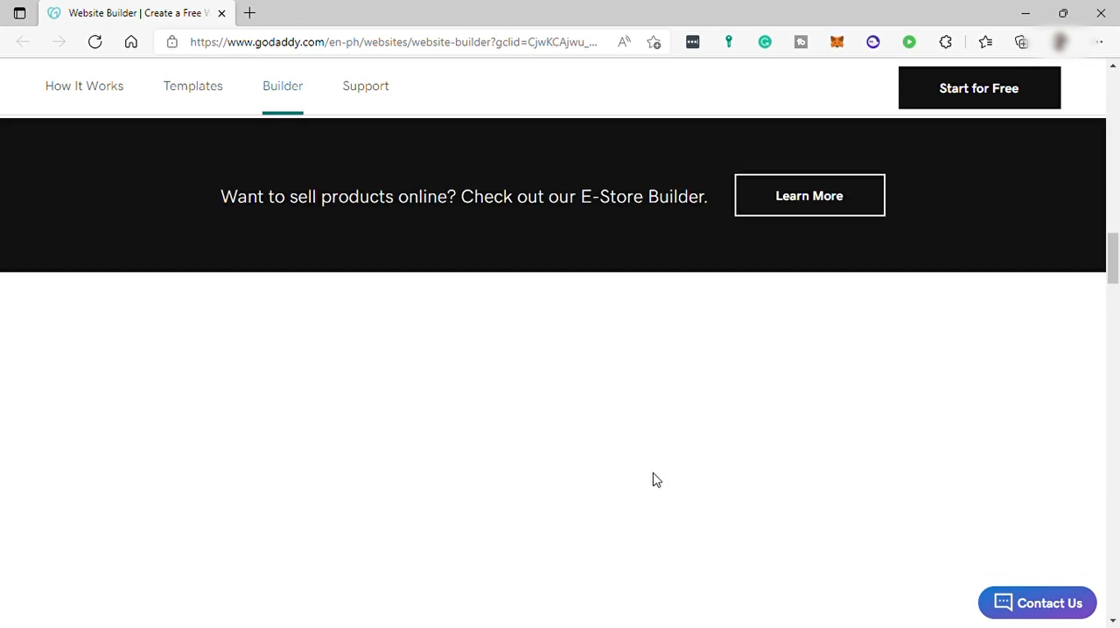
scroll(651, 478, down, 8)
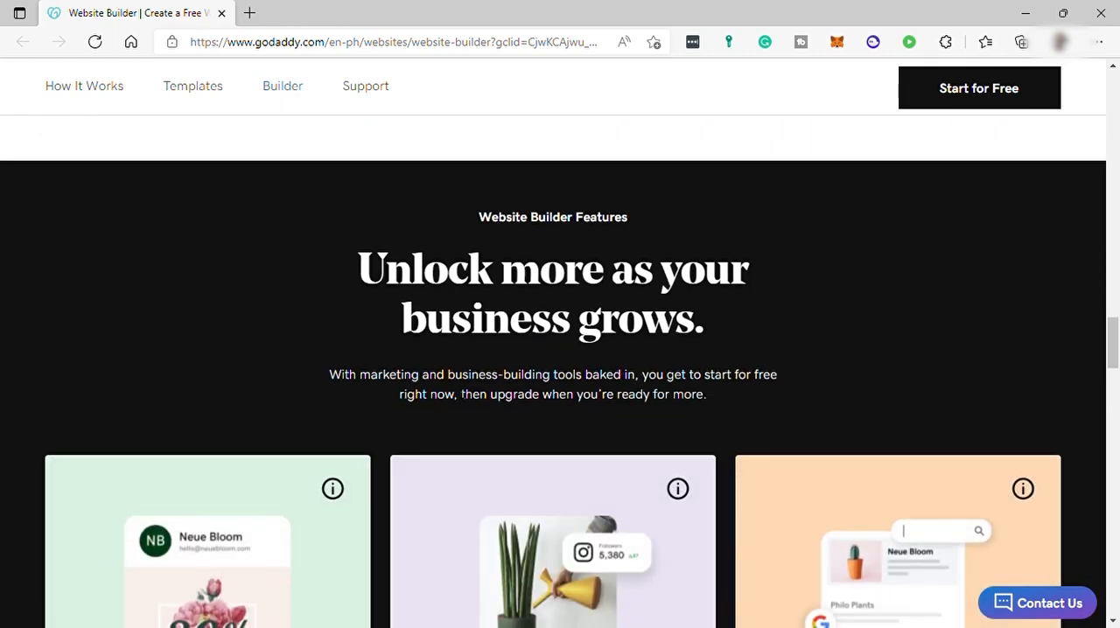
scroll(508, 395, down, 3)
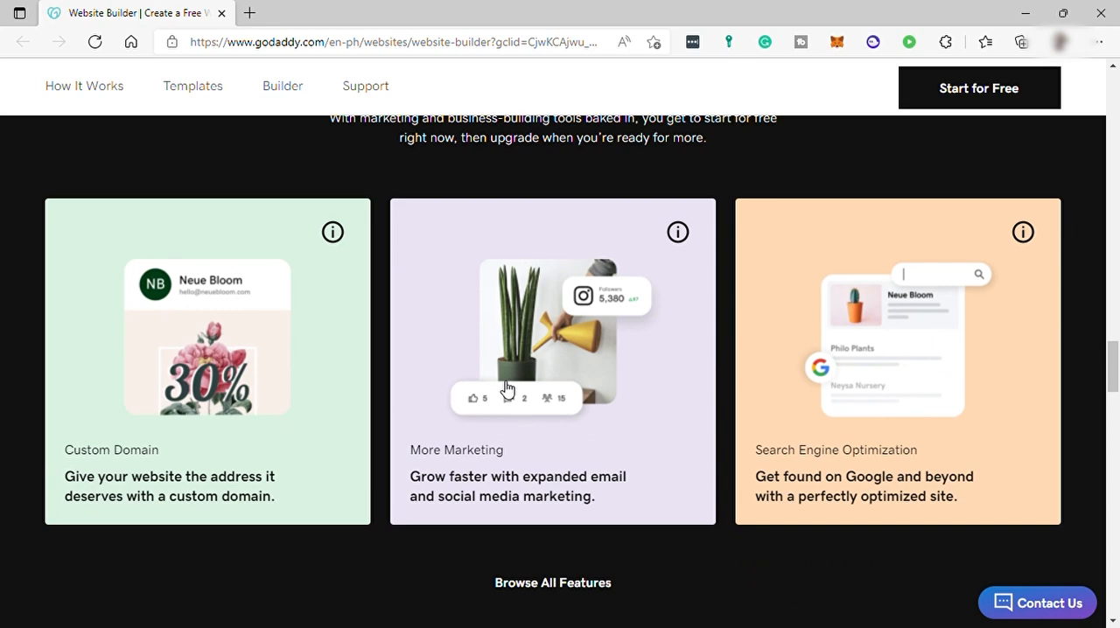
scroll(508, 388, up, 4)
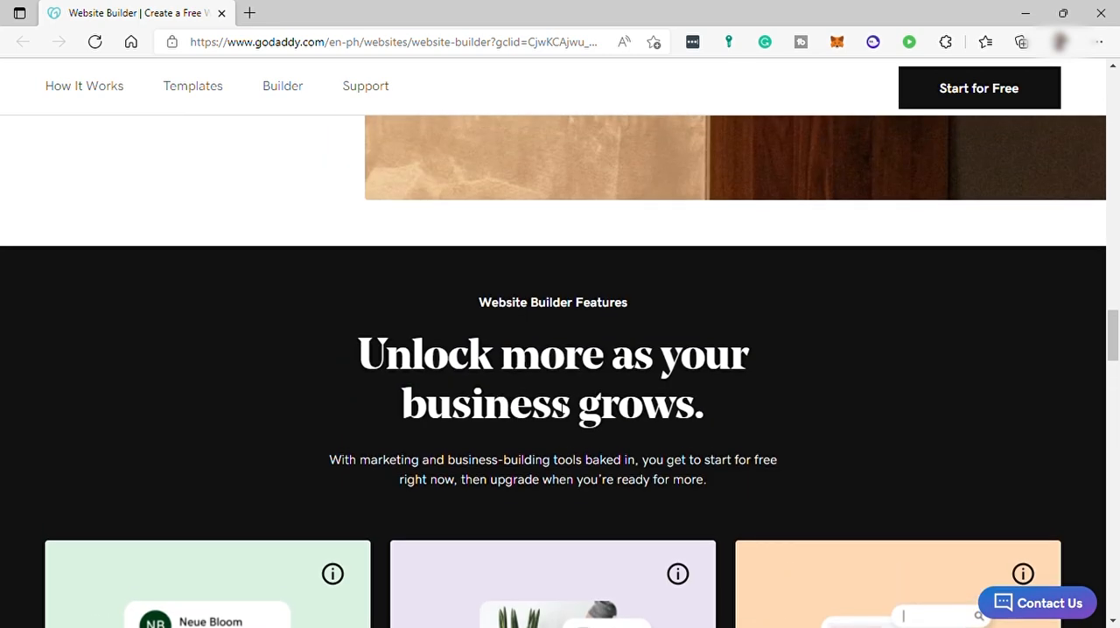
scroll(555, 405, down, 8)
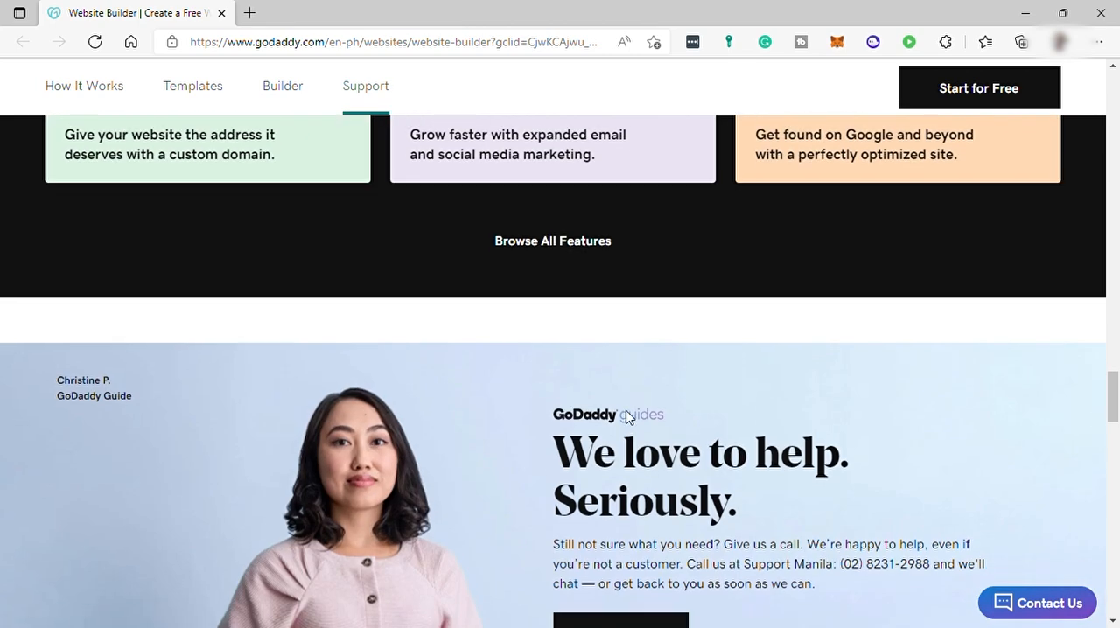
scroll(626, 418, down, 3)
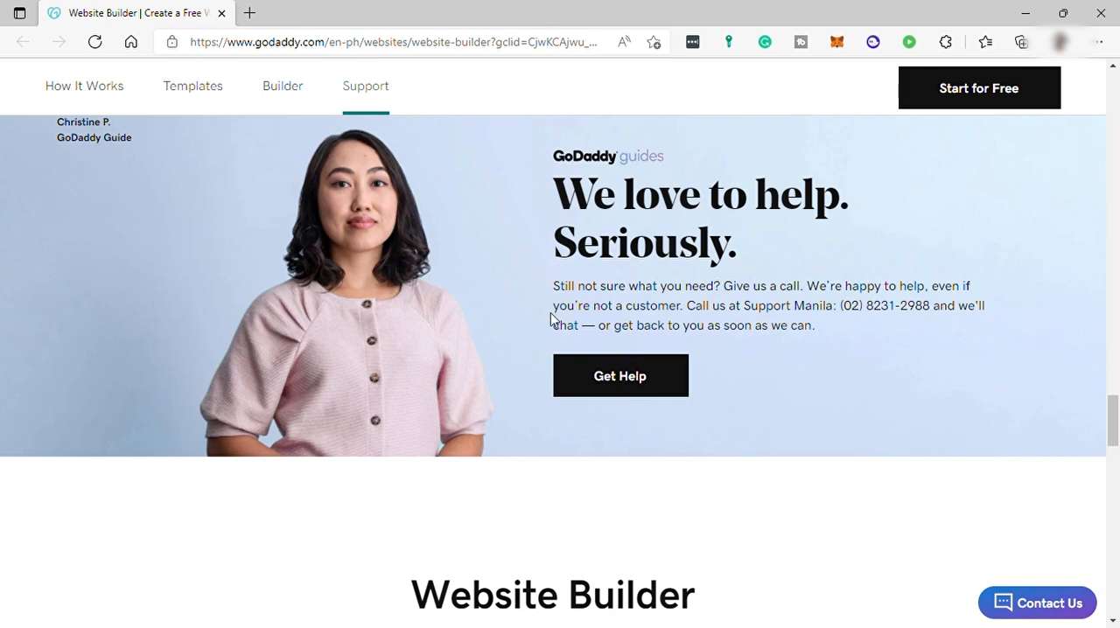
scroll(551, 318, down, 3)
scroll(552, 320, down, 2)
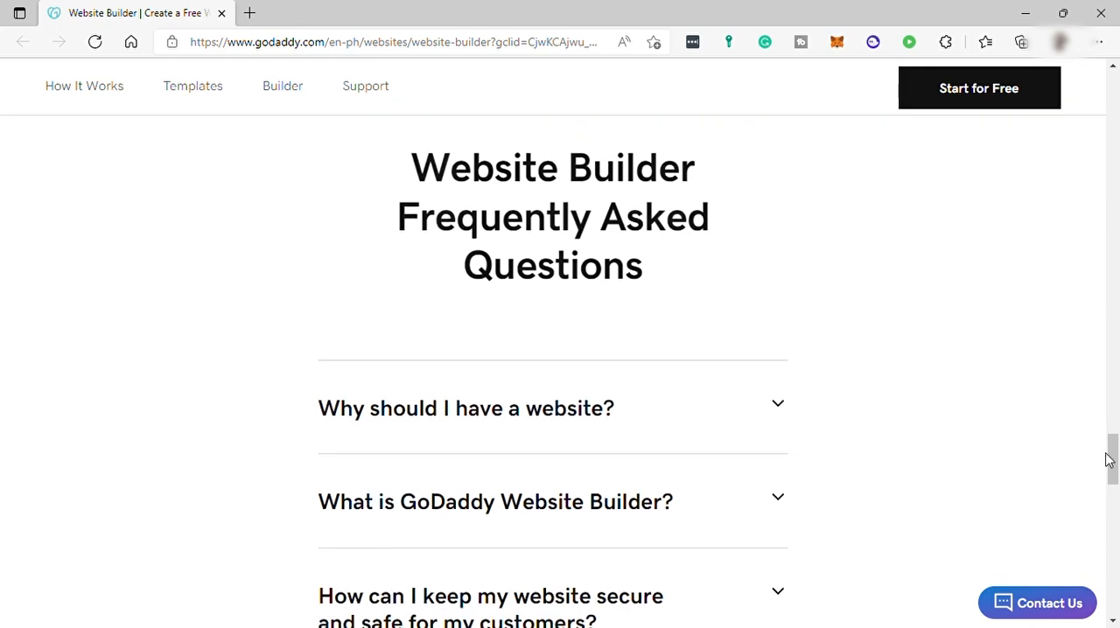
Return to the top of the page and open the Plans & Pricing page
drag(1113, 466, 1046, 243)
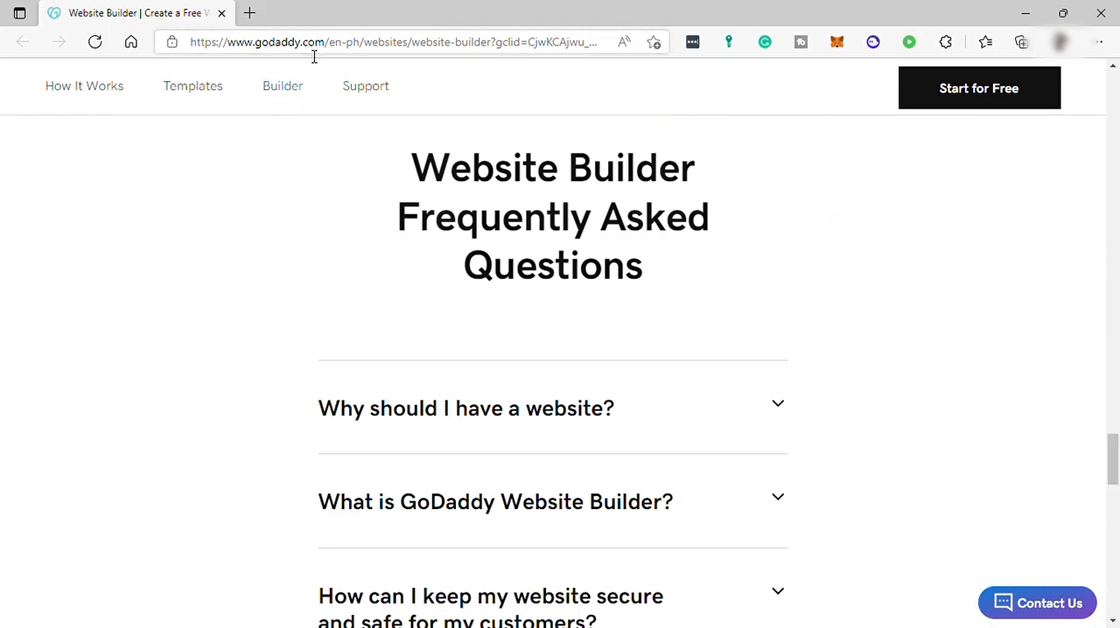
drag(1115, 446, 1115, 115)
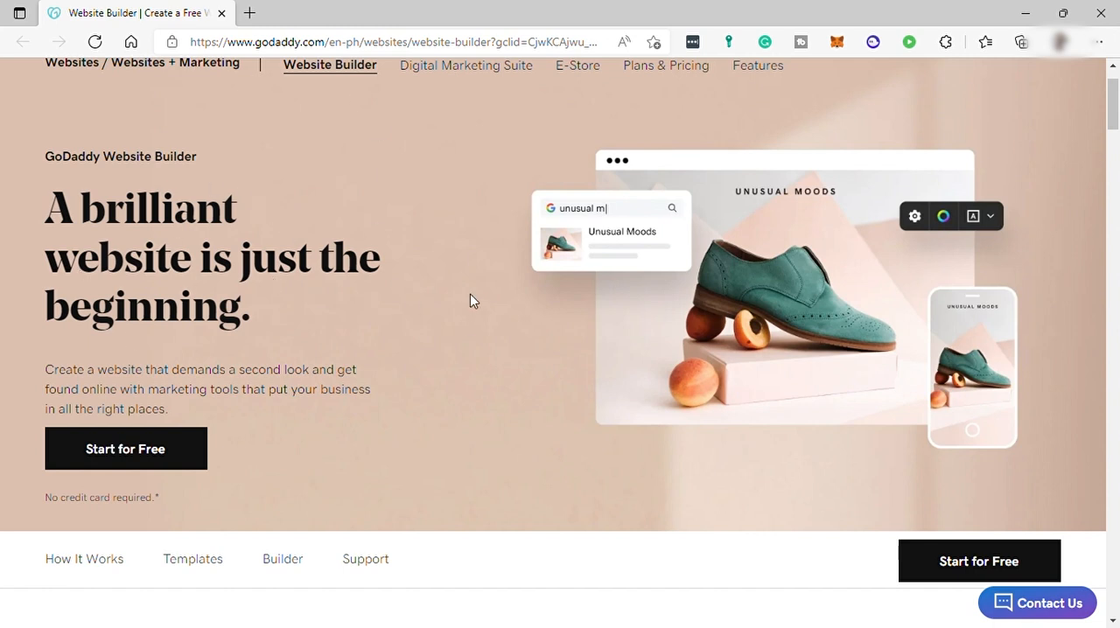
click(668, 77)
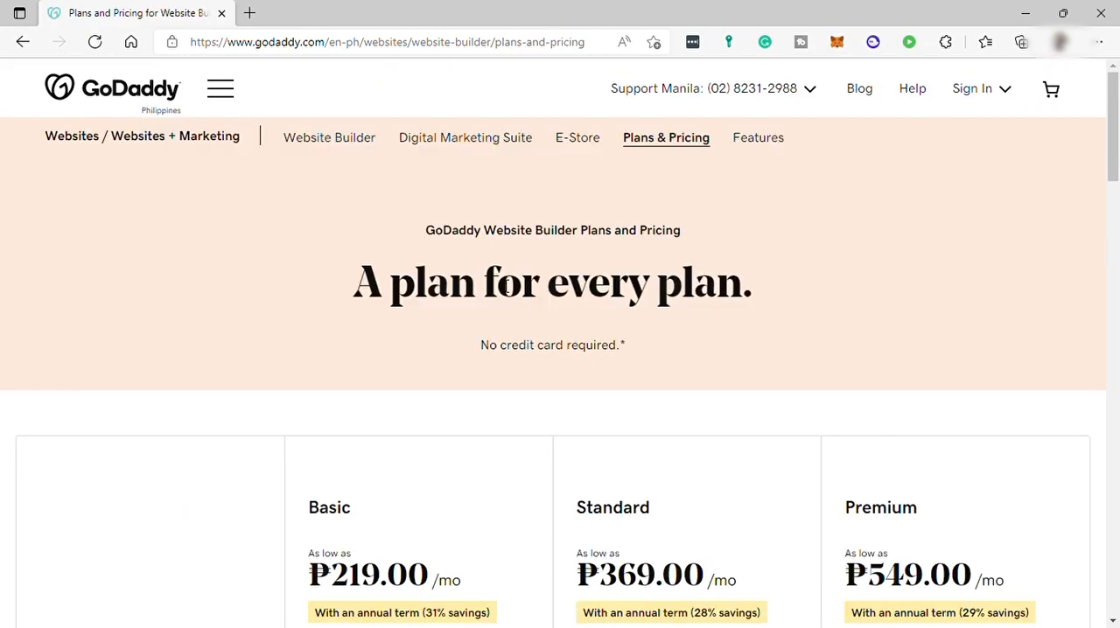
Review the Basic, Standard and Premium plan prices and their feature rows
scroll(427, 303, down, 3)
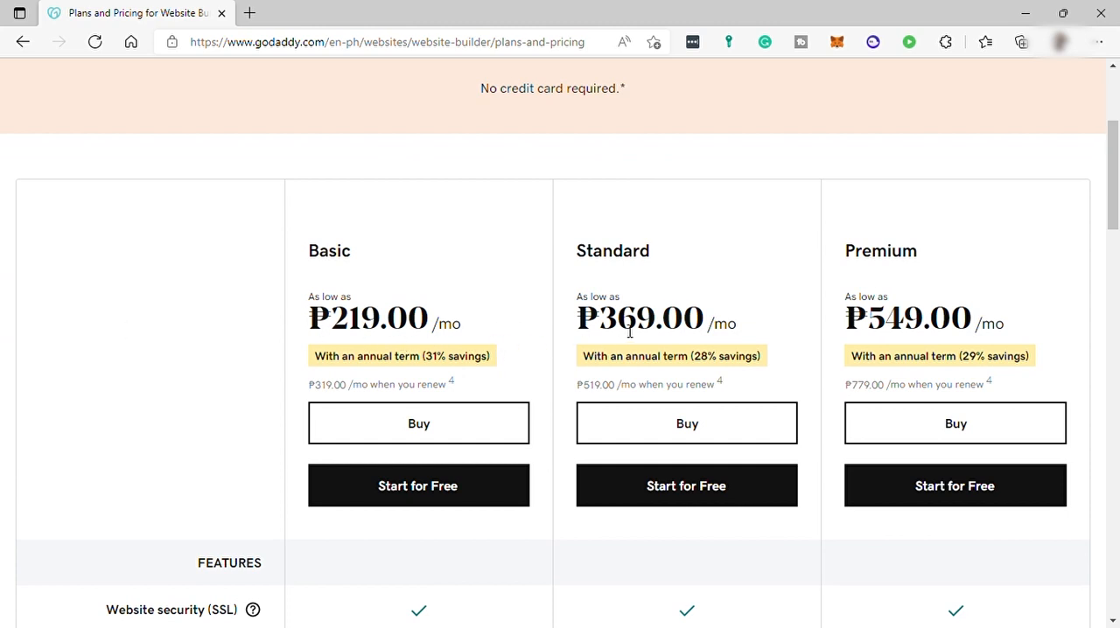
scroll(624, 331, down, 2)
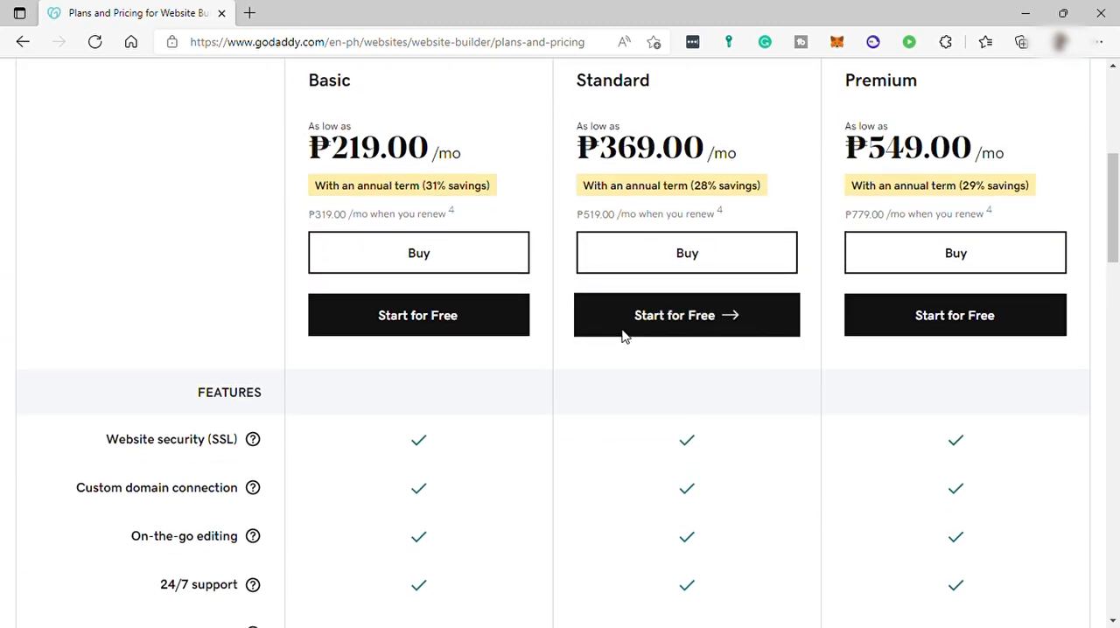
scroll(531, 343, down, 1)
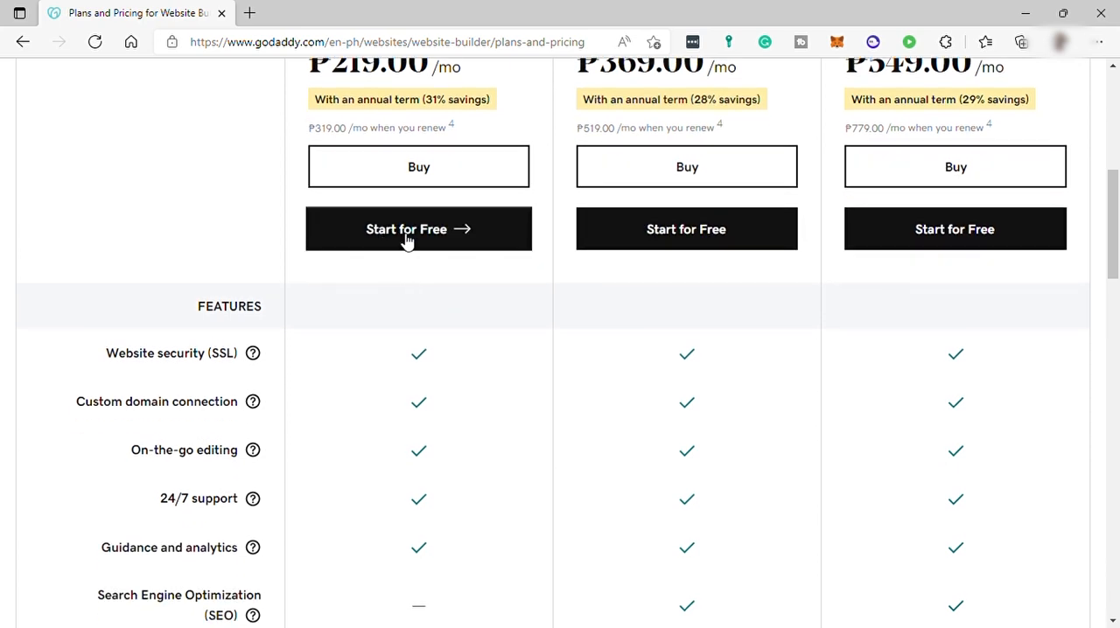
scroll(602, 271, down, 1)
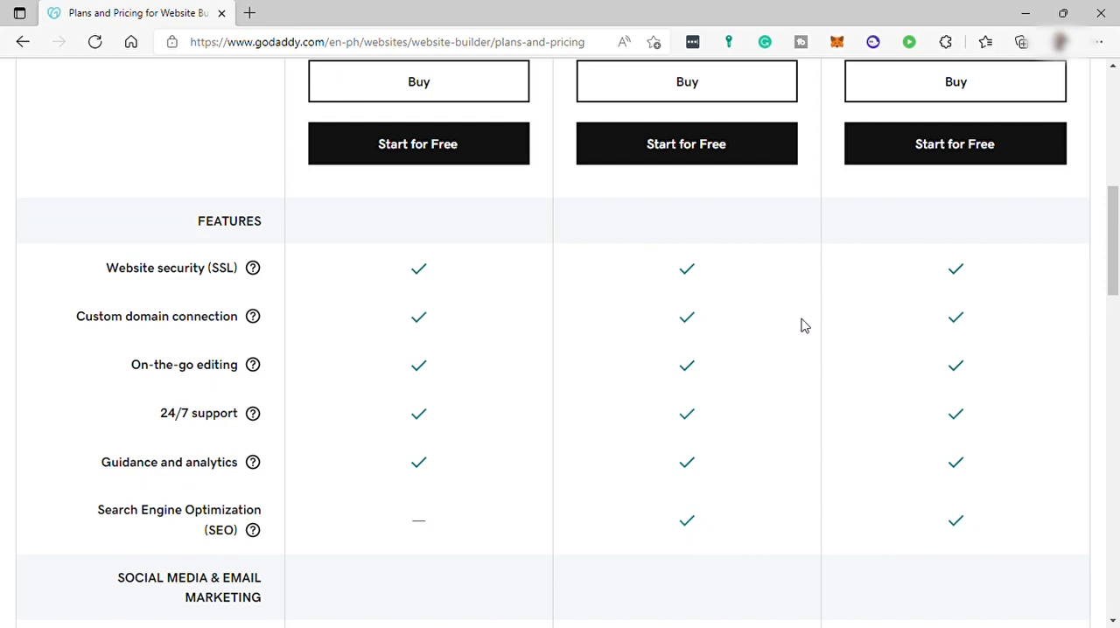
scroll(901, 329, up, 4)
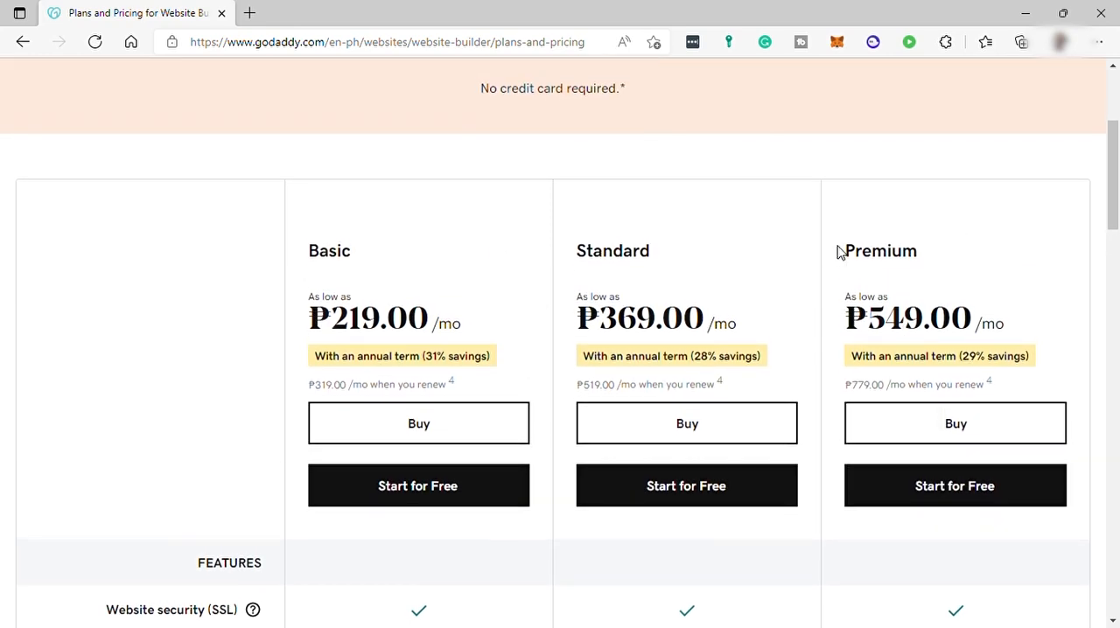
scroll(521, 265, down, 1)
scroll(519, 267, down, 4)
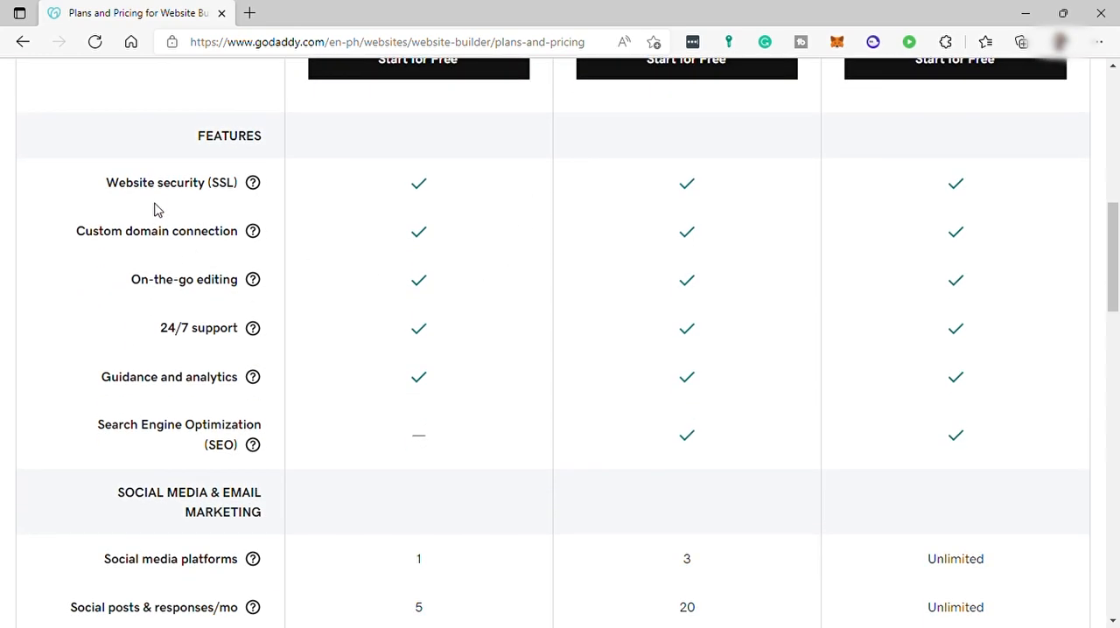
Open and close the help tooltips for Custom domain connection and Search Engine Optimization (SEO)
click(253, 232)
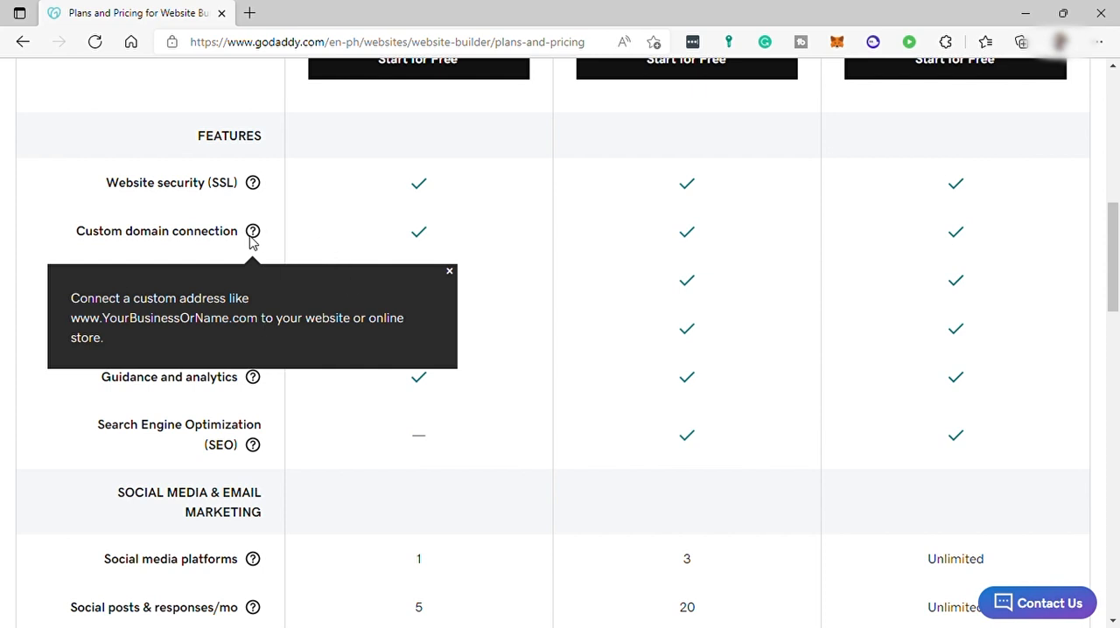
click(450, 271)
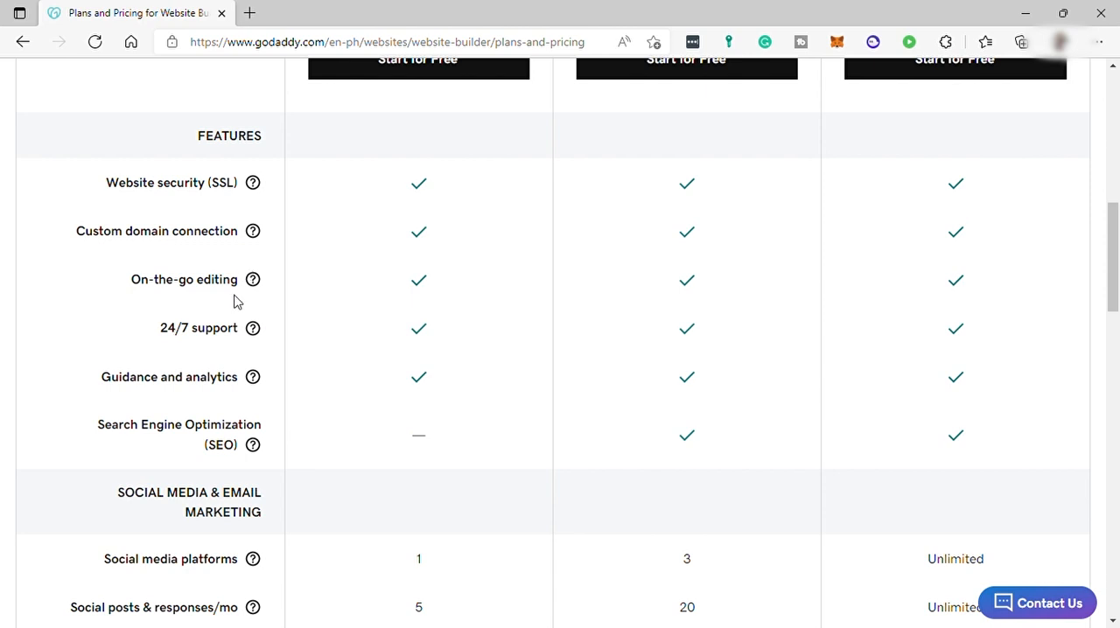
scroll(258, 347, down, 2)
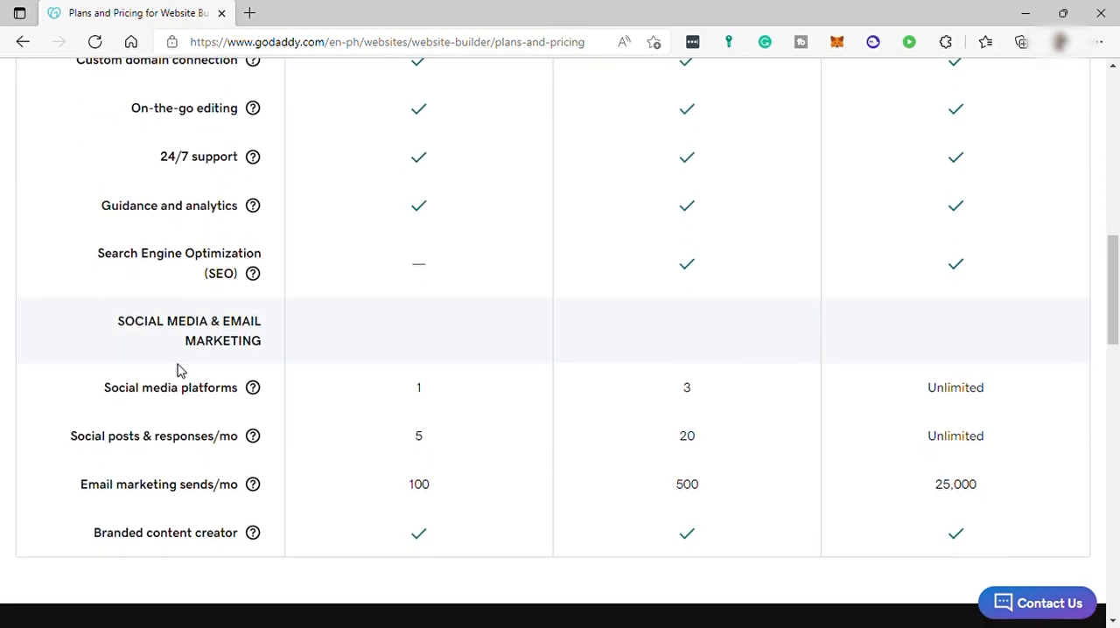
click(253, 275)
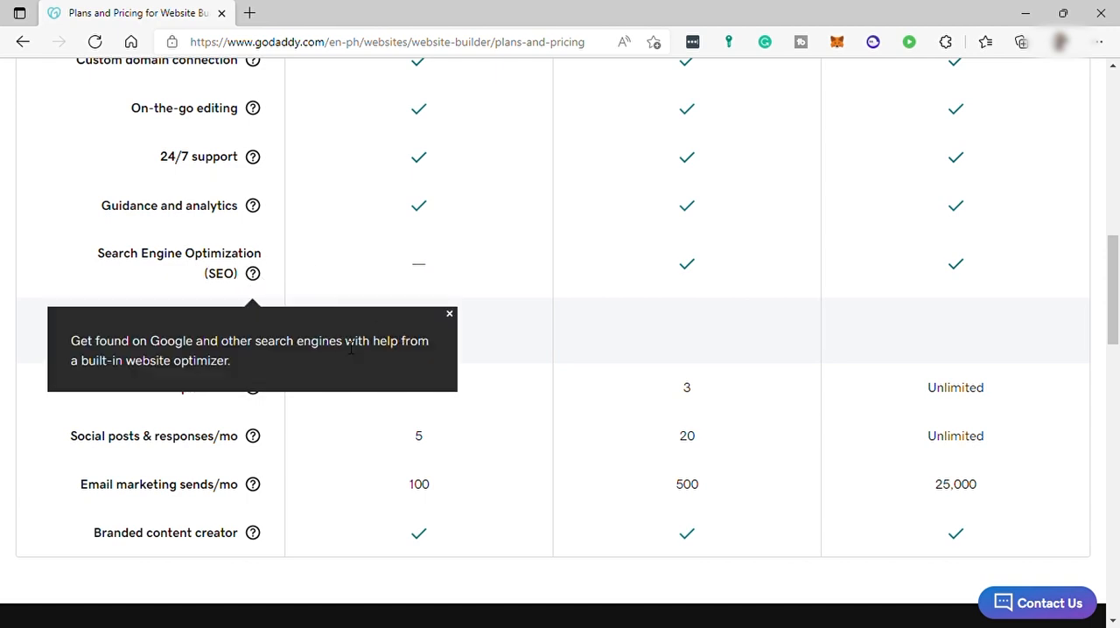
click(450, 315)
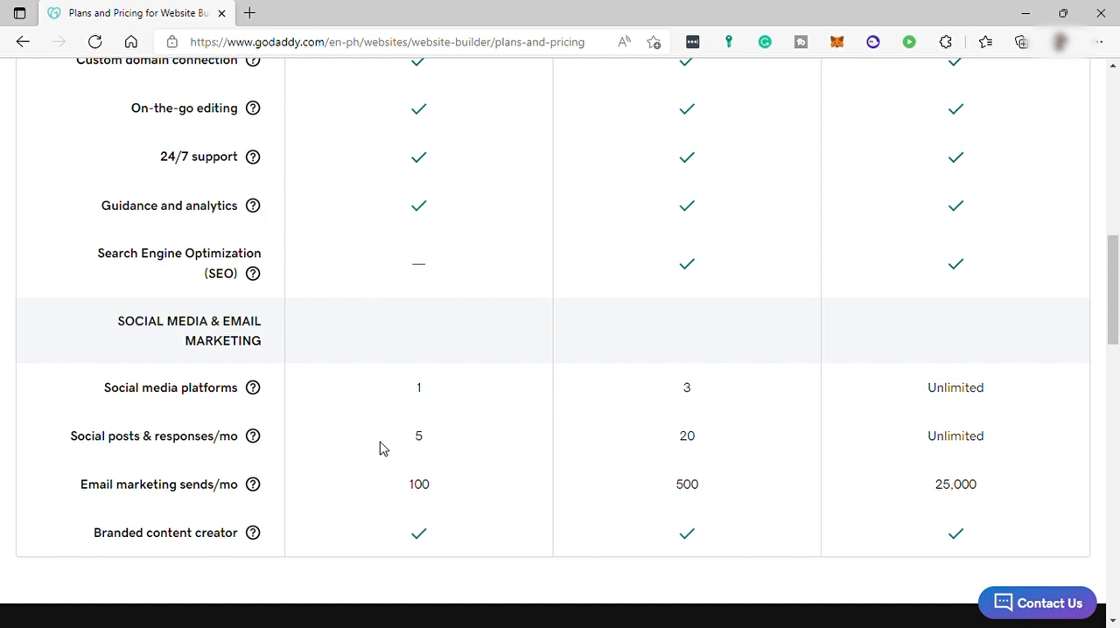
Open and close the help tooltip for Social posts & responses/mo
drag(408, 444, 447, 445)
click(237, 440)
click(252, 438)
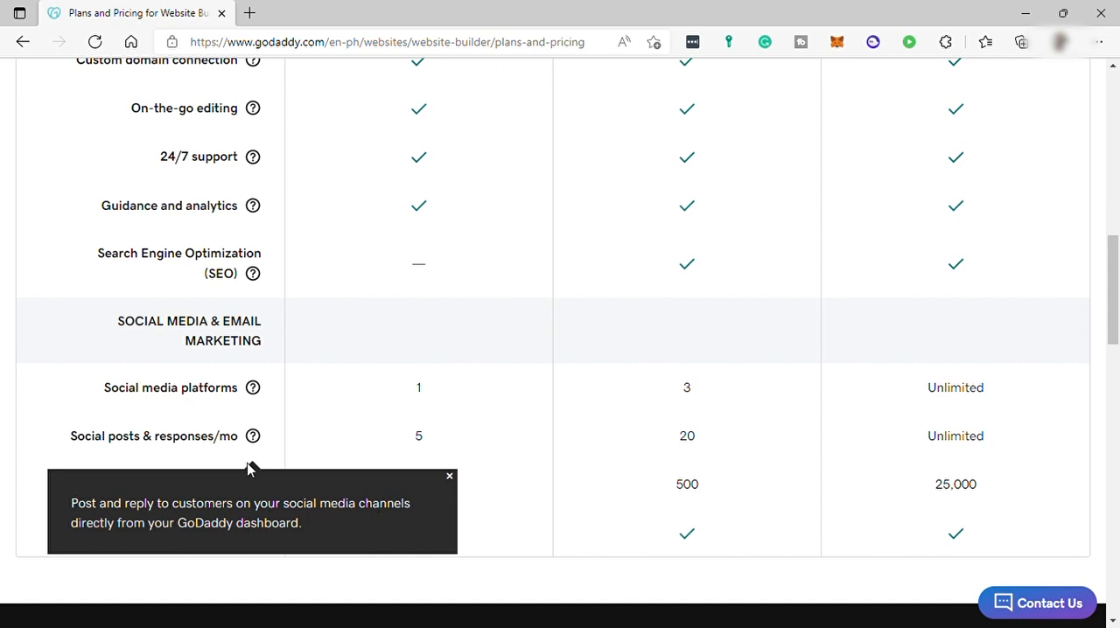
click(450, 476)
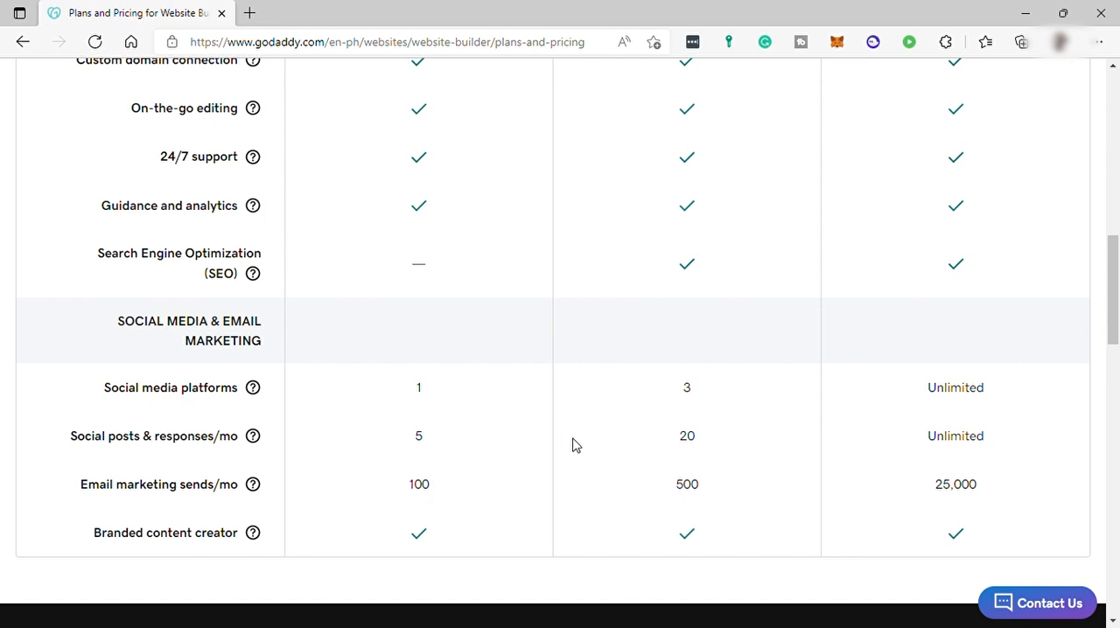
Highlight the Premium plan's Unlimited social media values and its 25,000 email marketing sends in the comparison table
scroll(574, 451, up, 3)
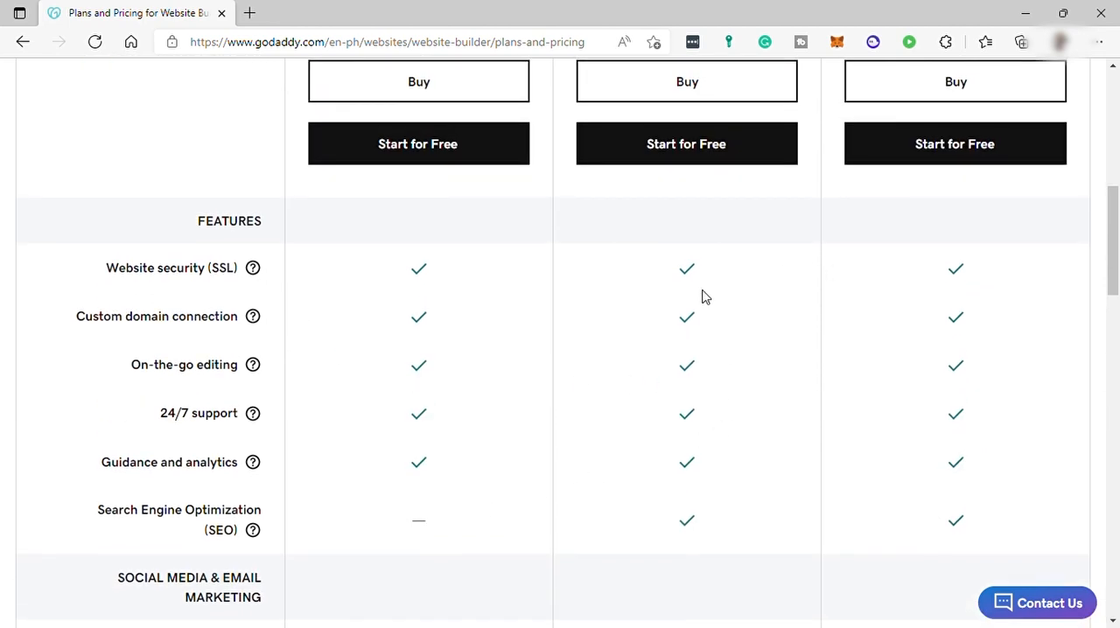
scroll(701, 298, down, 2)
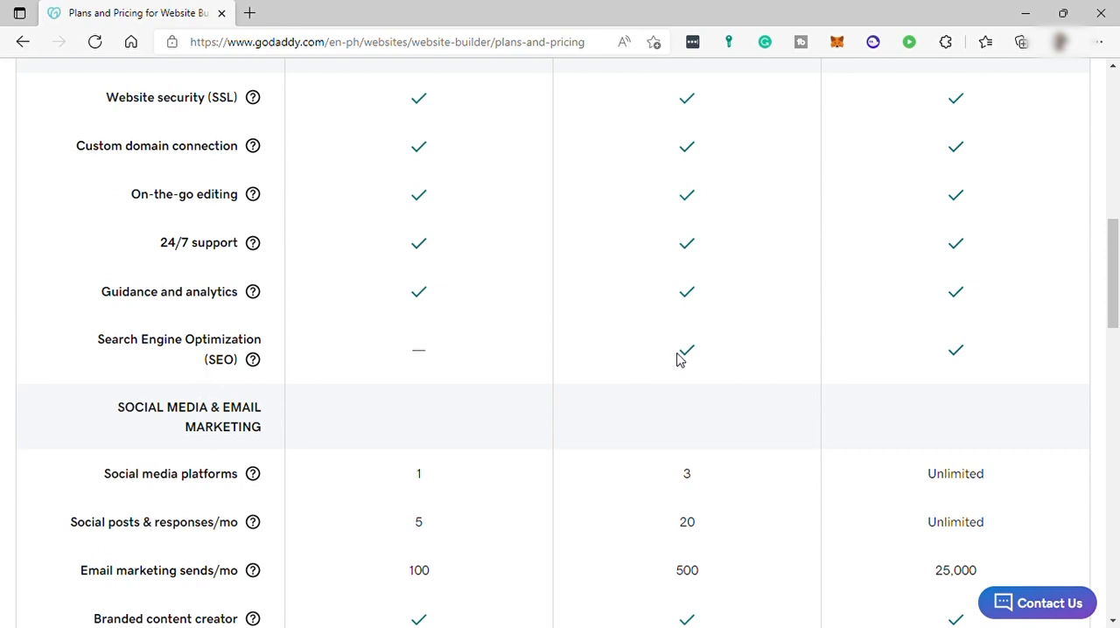
drag(694, 475, 645, 480)
drag(713, 532, 665, 528)
drag(1000, 477, 920, 488)
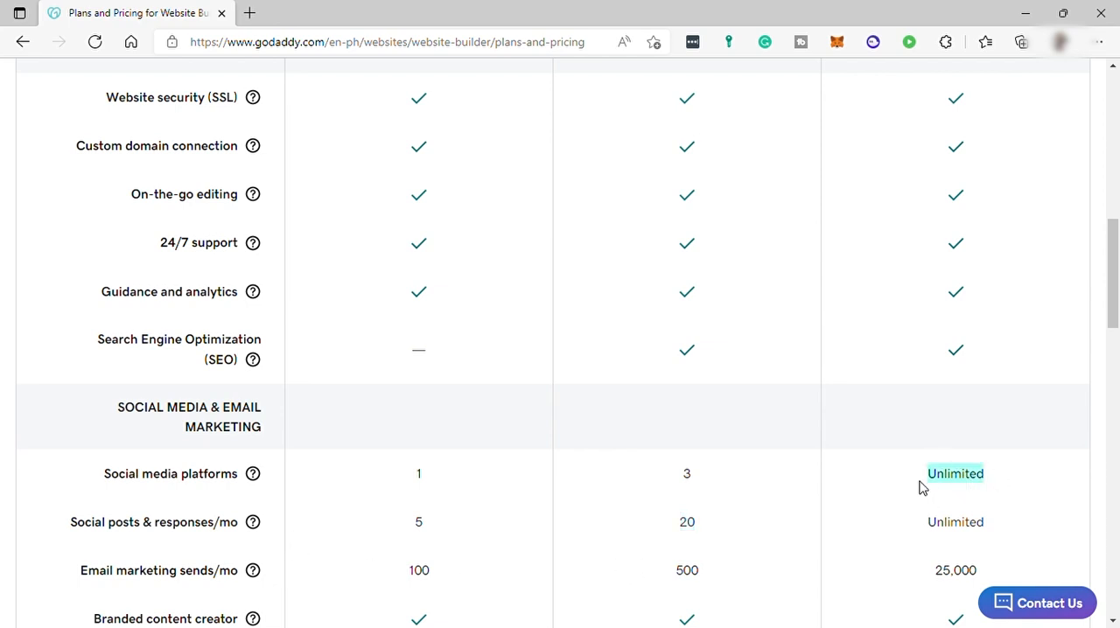
drag(1002, 534, 871, 527)
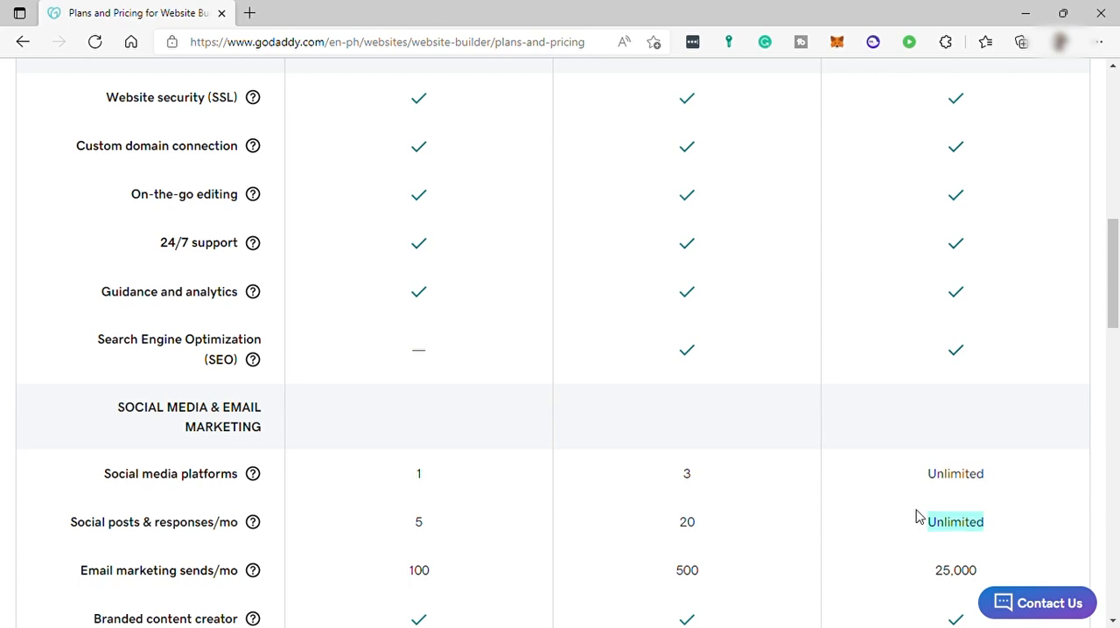
drag(937, 574, 987, 577)
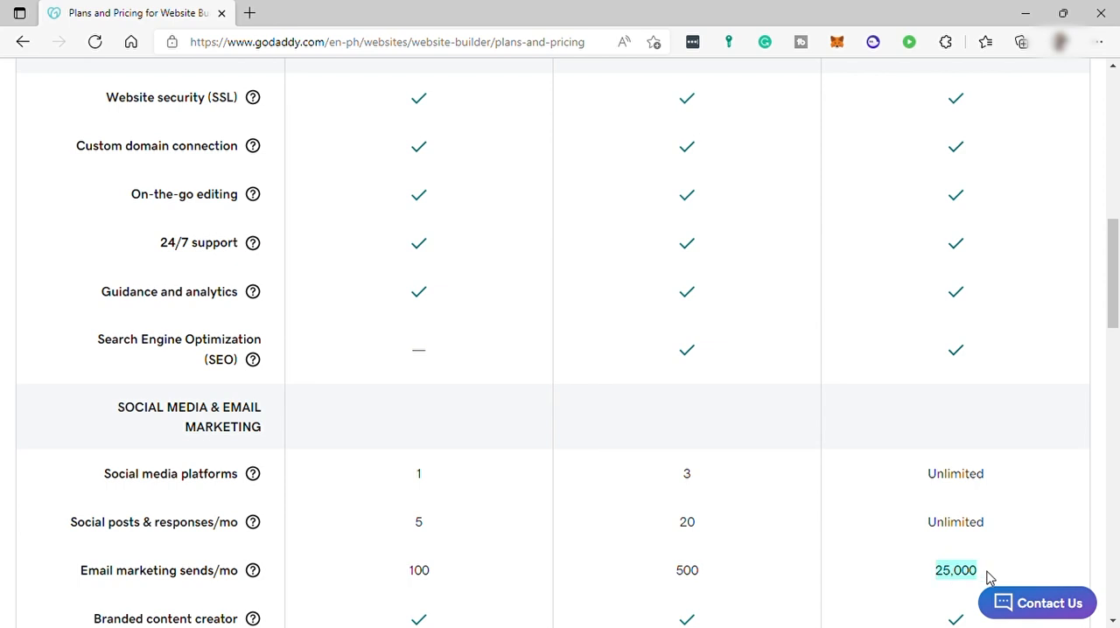
scroll(870, 543, down, 2)
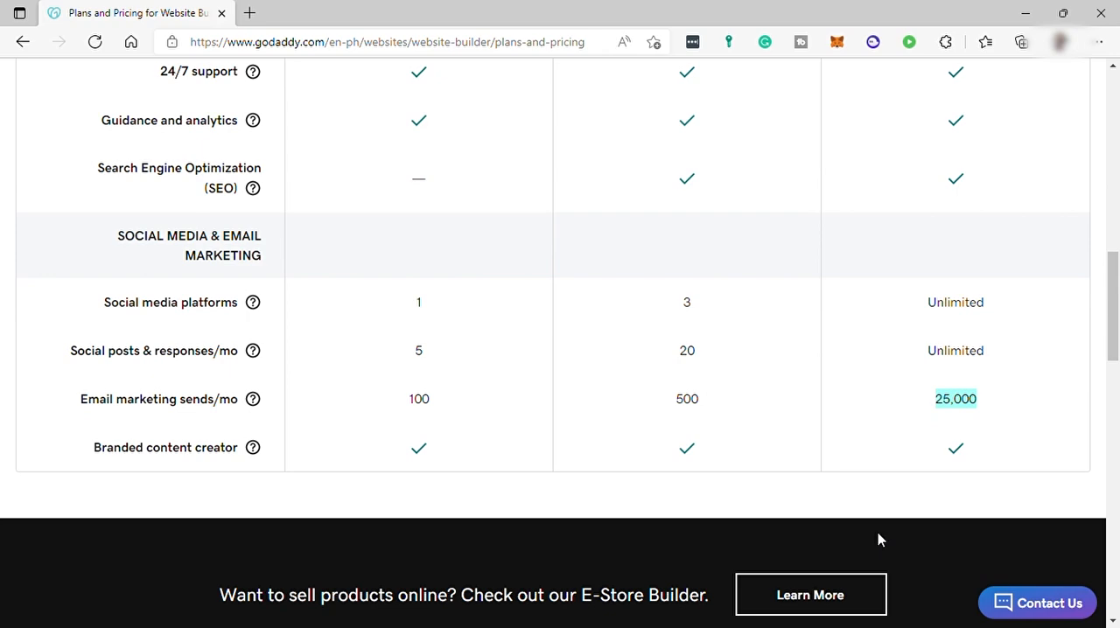
scroll(882, 534, up, 7)
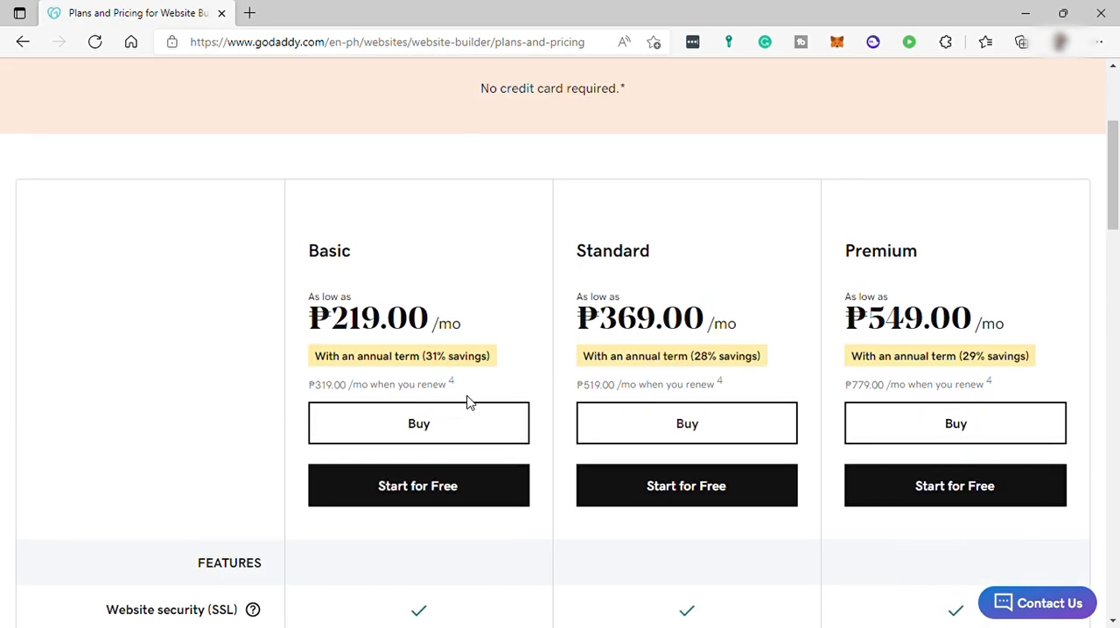
scroll(624, 483, up, 3)
scroll(628, 479, down, 3)
scroll(631, 471, down, 3)
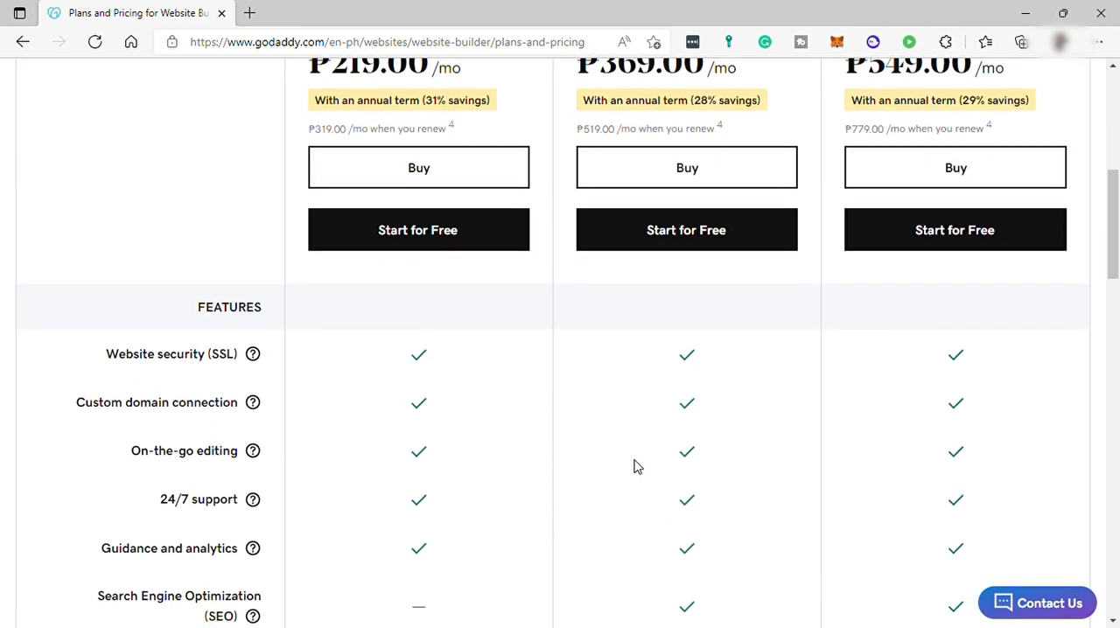
Return to the GoDaddy home page, start a free website and continue through account creation
scroll(560, 310, up, 6)
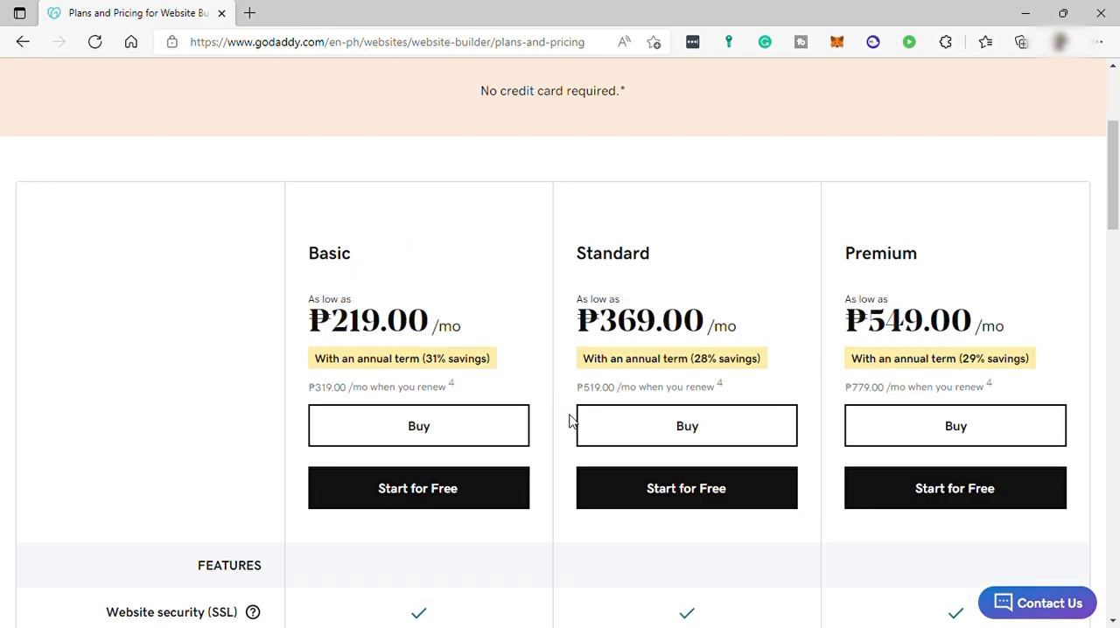
click(162, 95)
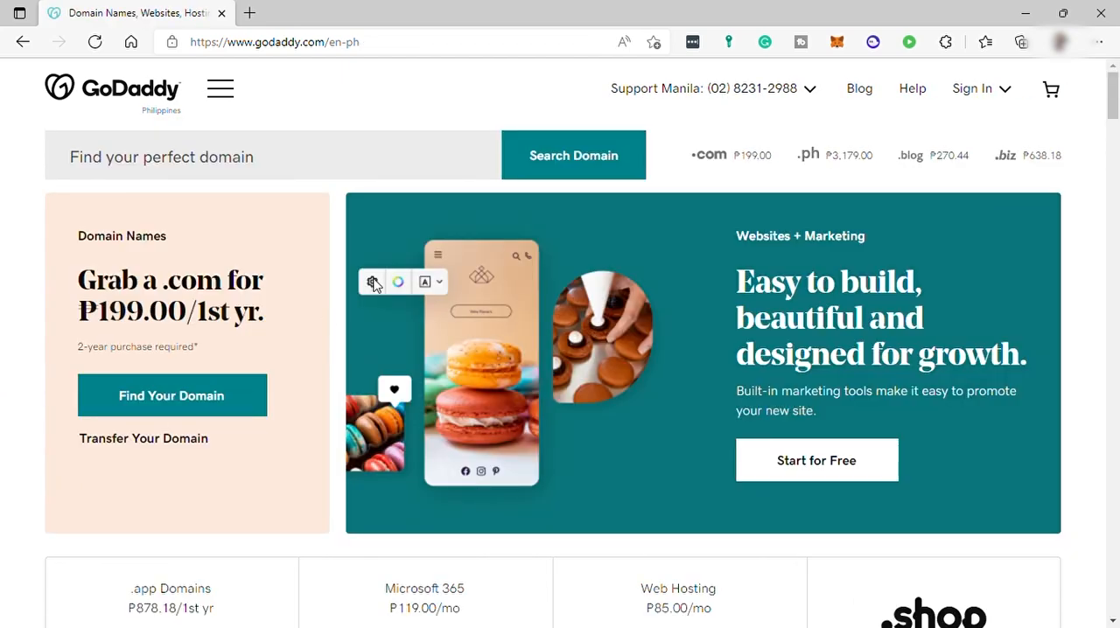
scroll(611, 299, down, 2)
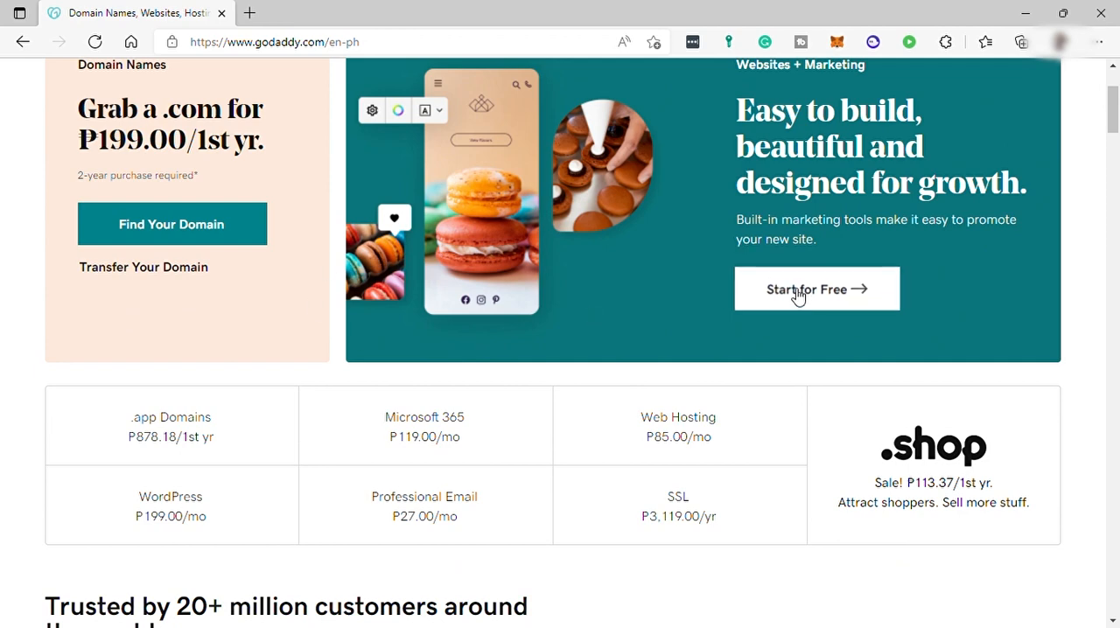
click(798, 298)
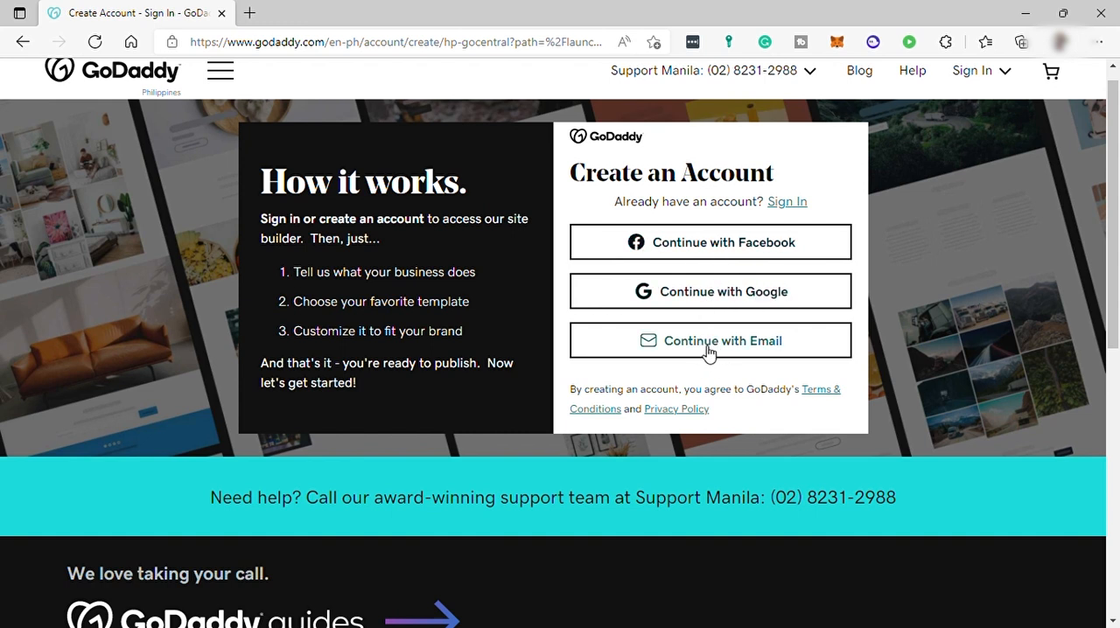
click(733, 301)
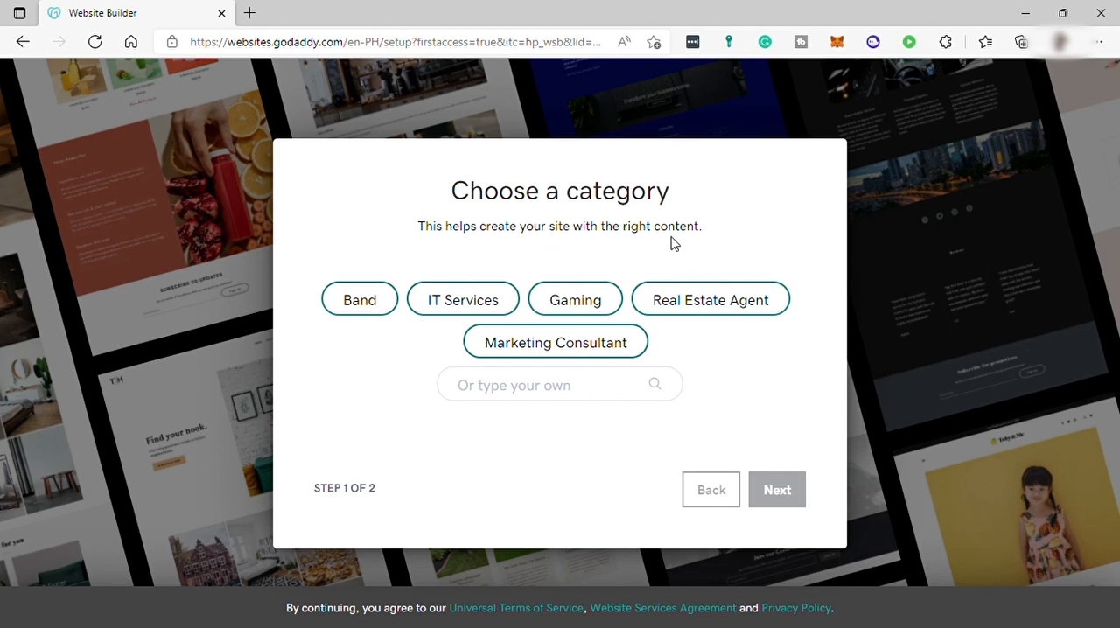
Choose the Marketing Consultant category and keep the site name KithForWork to create the site
click(577, 350)
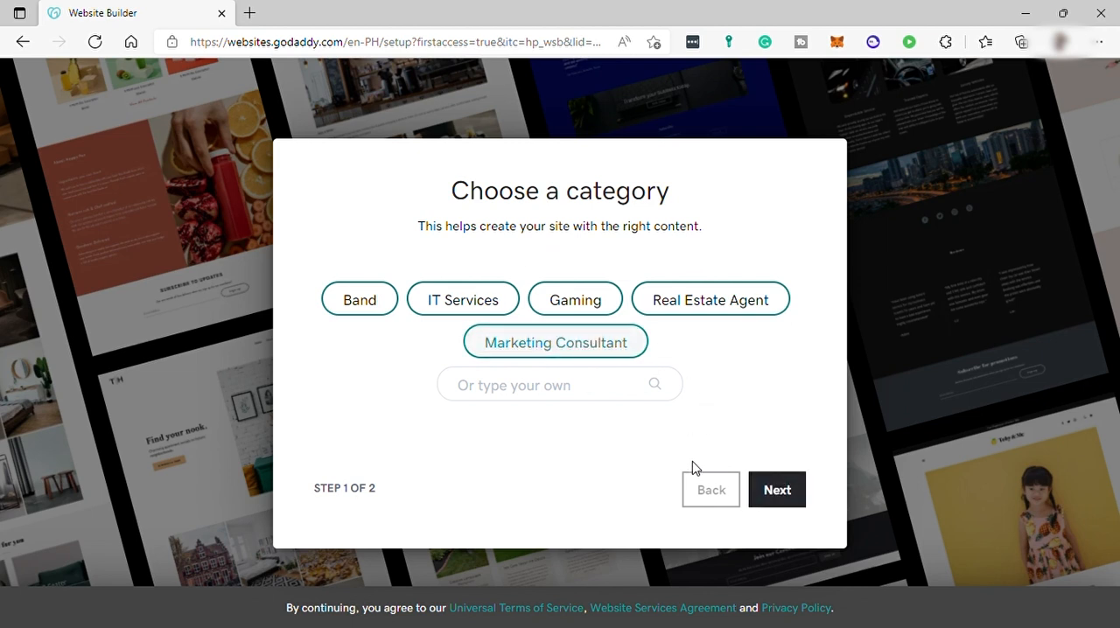
click(786, 495)
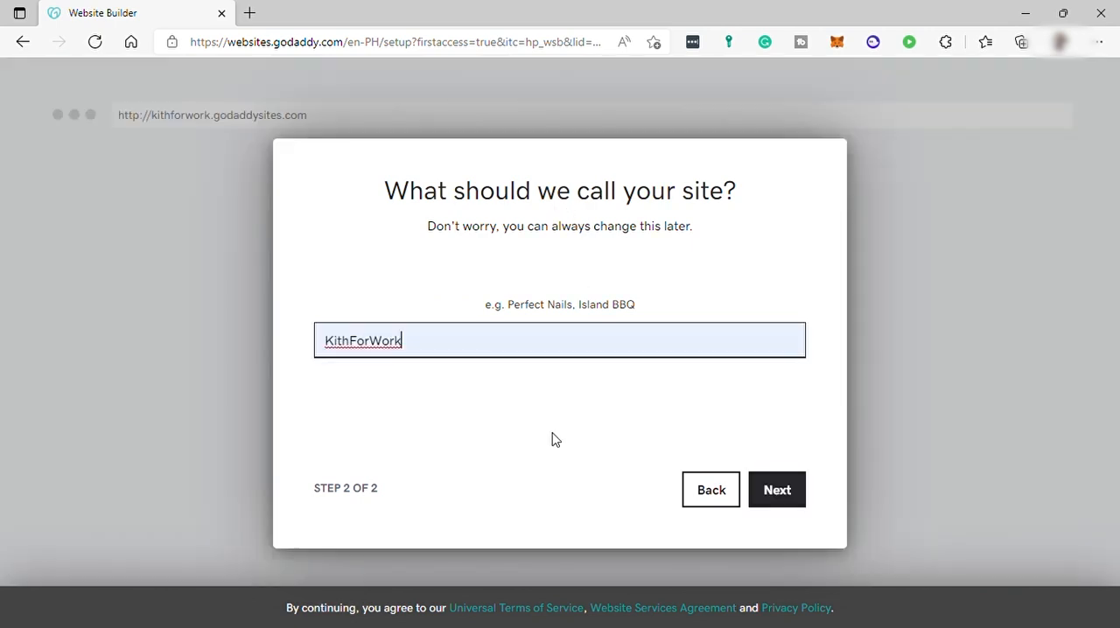
click(781, 492)
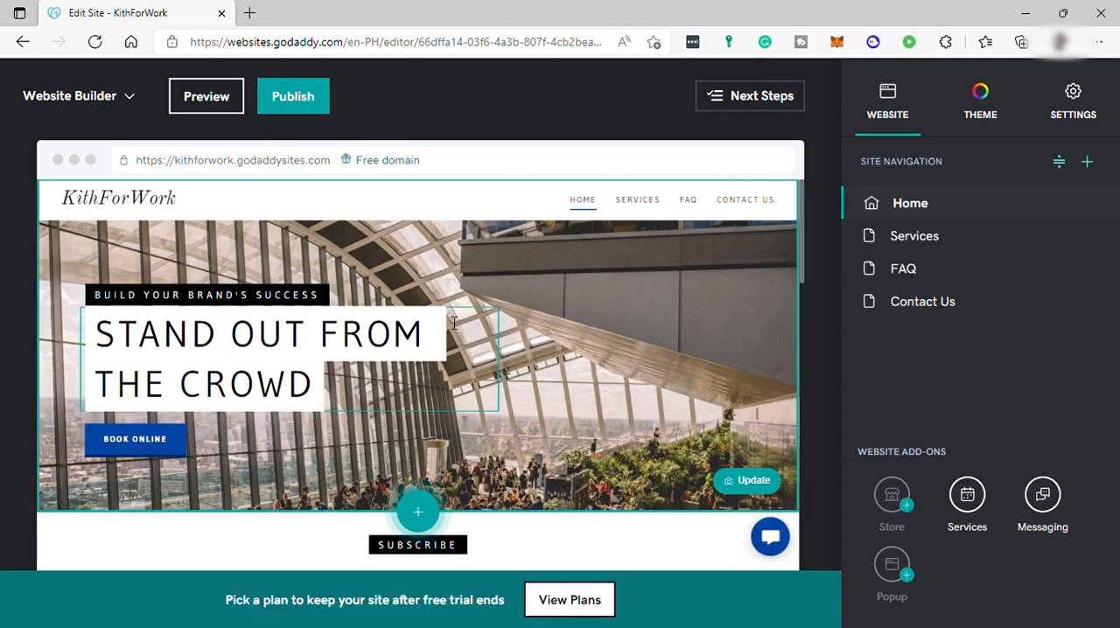
Scroll through the site preview and browse the Next Steps suggestions list
scroll(448, 312, down, 10)
scroll(448, 312, down, 10)
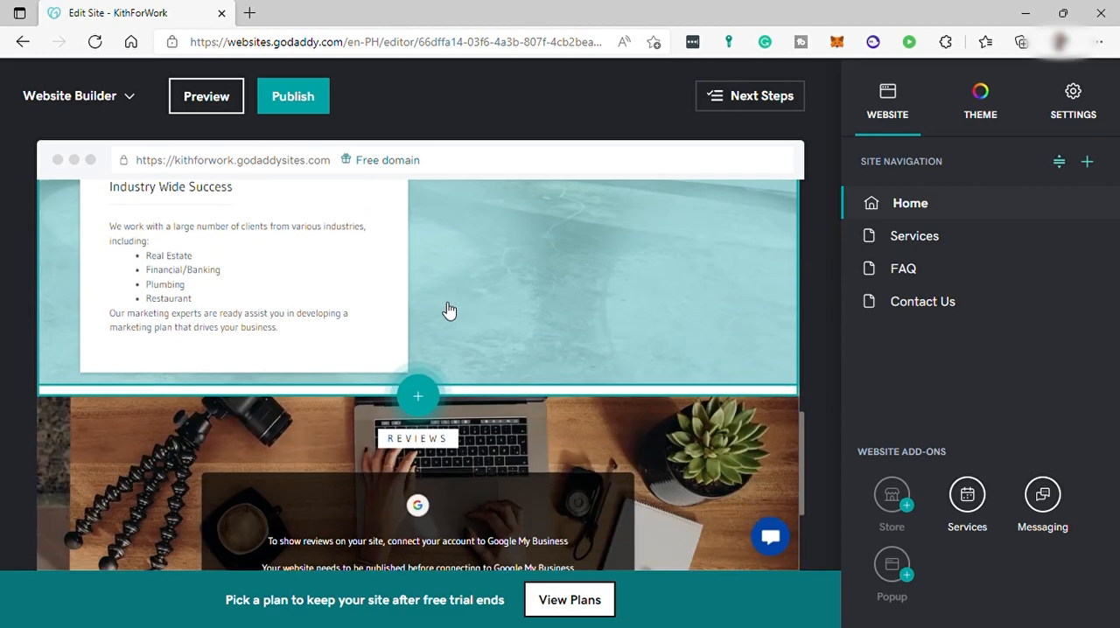
scroll(463, 338, up, 10)
scroll(469, 335, up, 5)
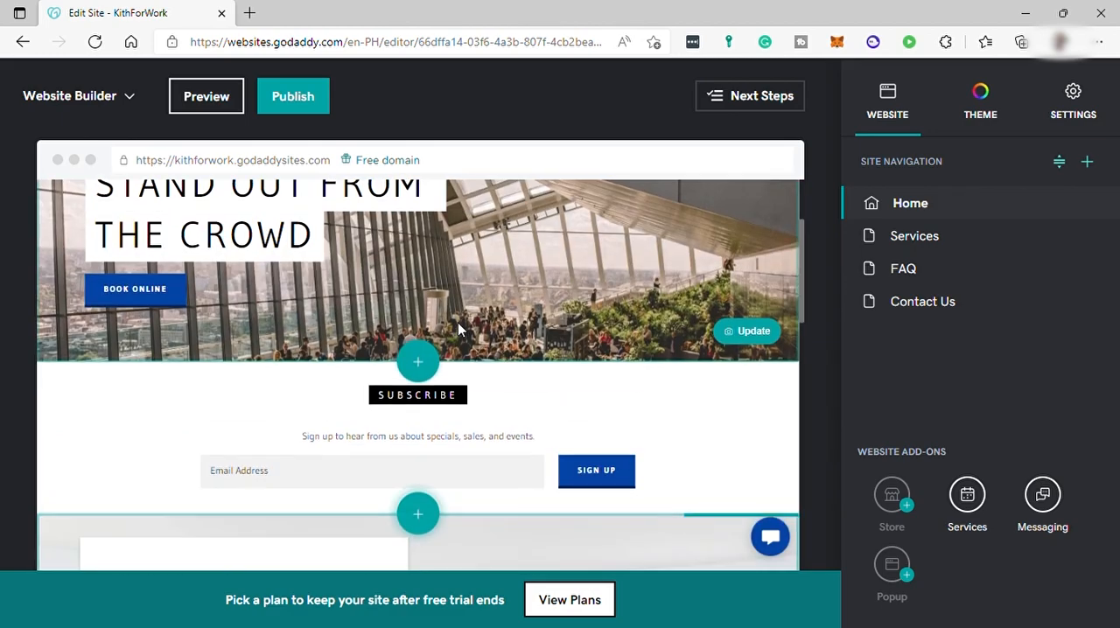
click(748, 99)
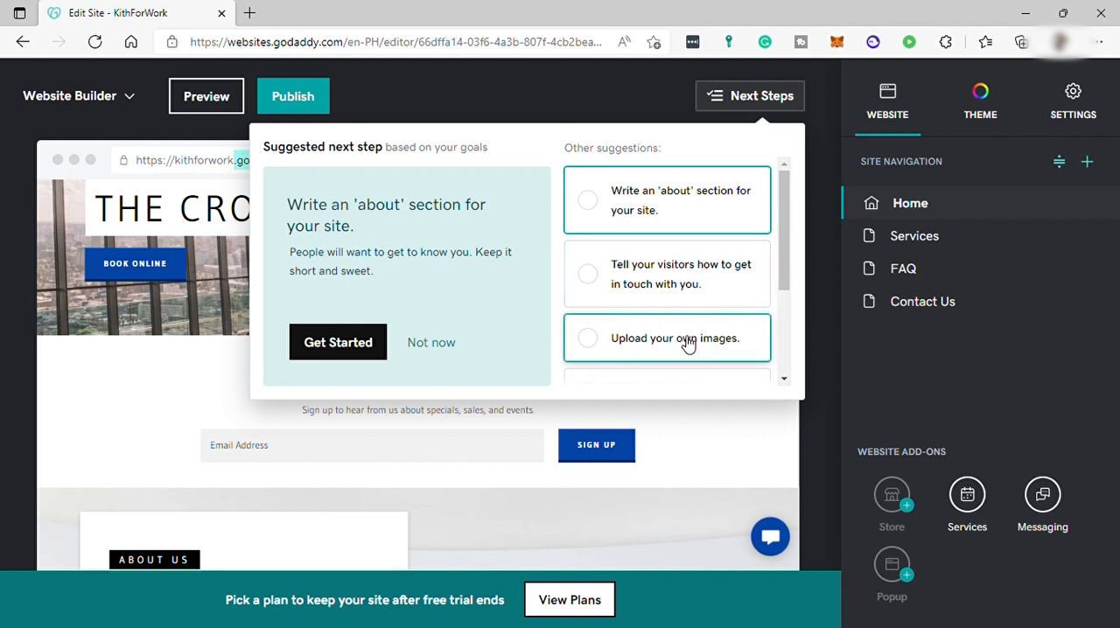
scroll(690, 343, down, 2)
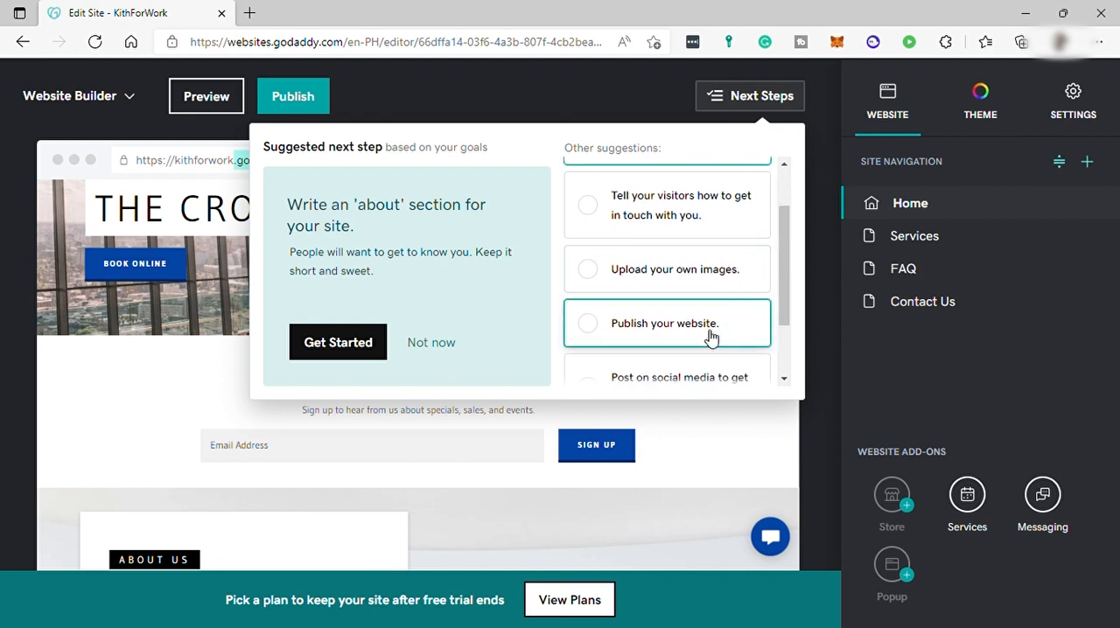
scroll(681, 336, down, 3)
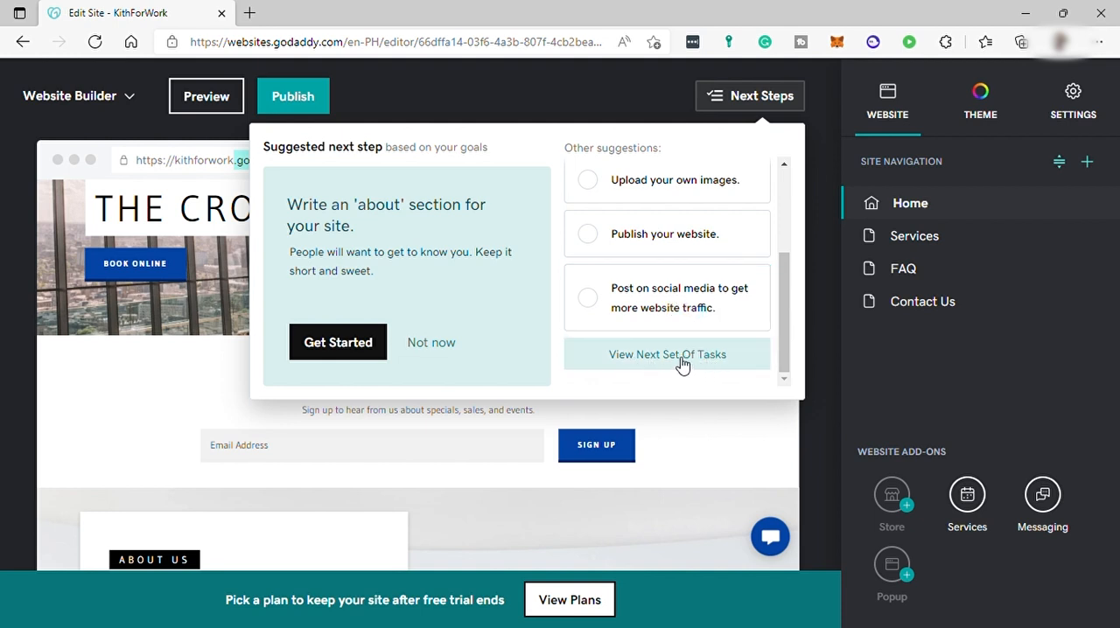
scroll(665, 355, up, 5)
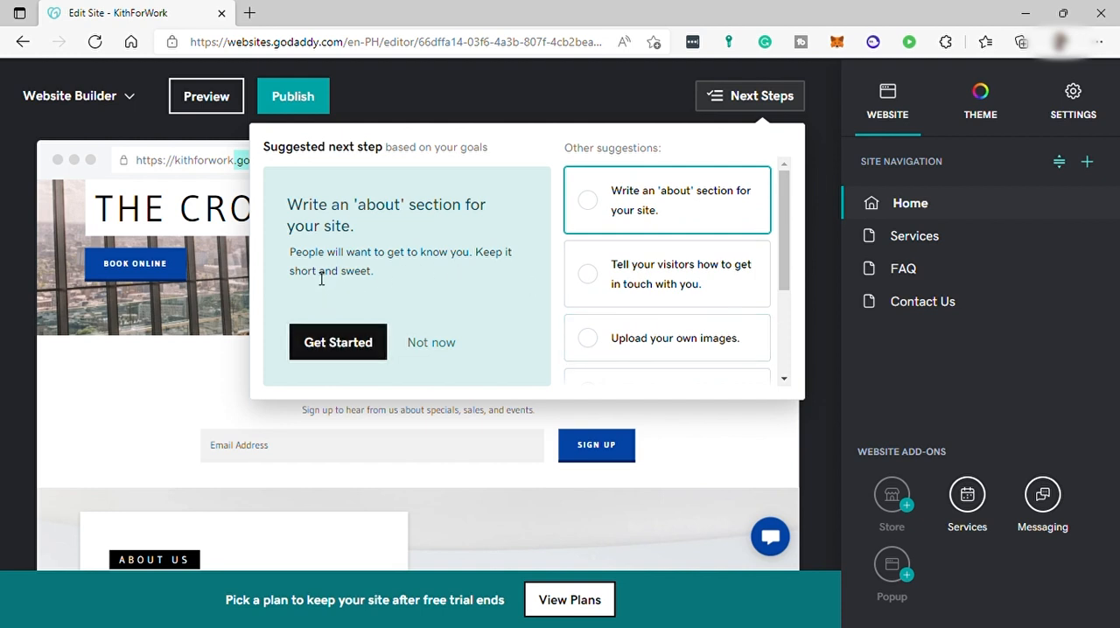
Start the suggested 'about' section task and append 'Test' to the About Us description text
click(373, 350)
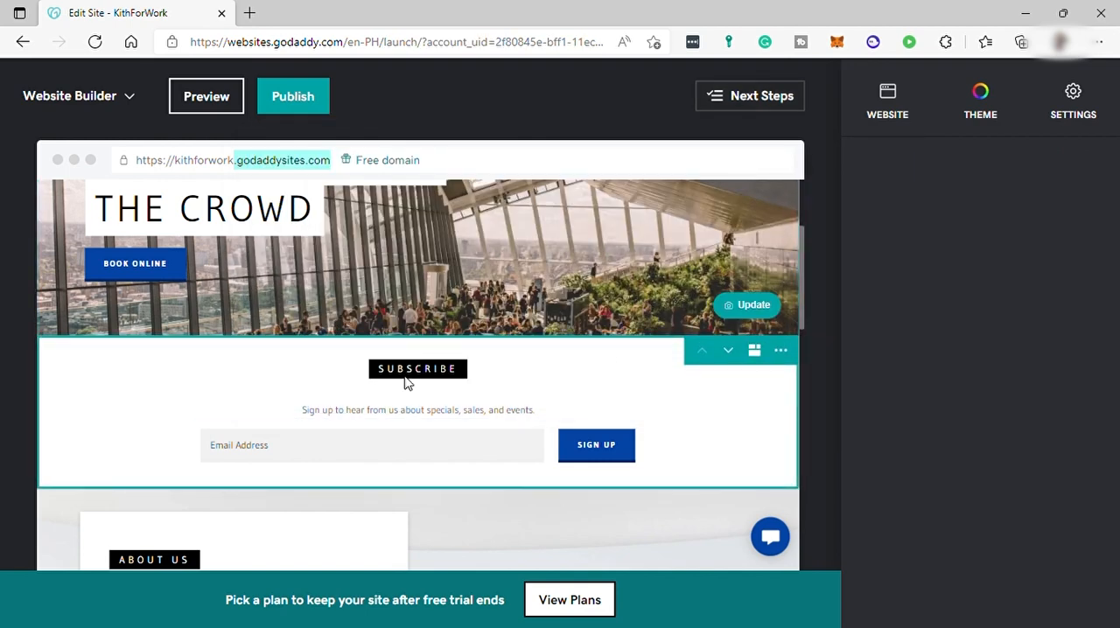
scroll(545, 311, down, 3)
click(471, 363)
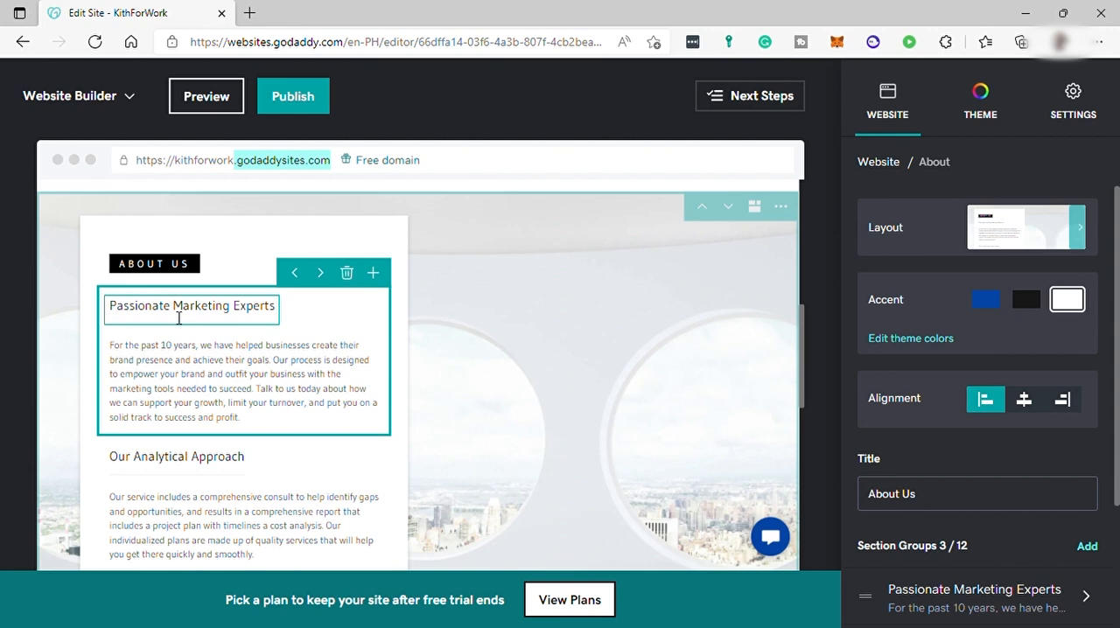
click(205, 392)
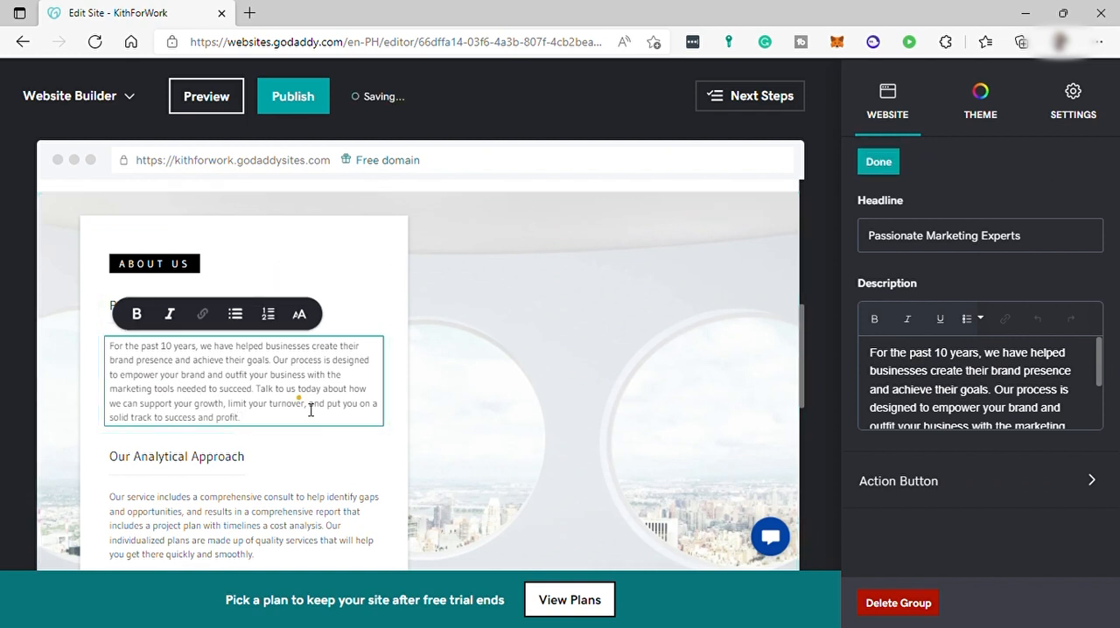
Scroll through the page to review the edited About Us section
scroll(351, 539, down, 9)
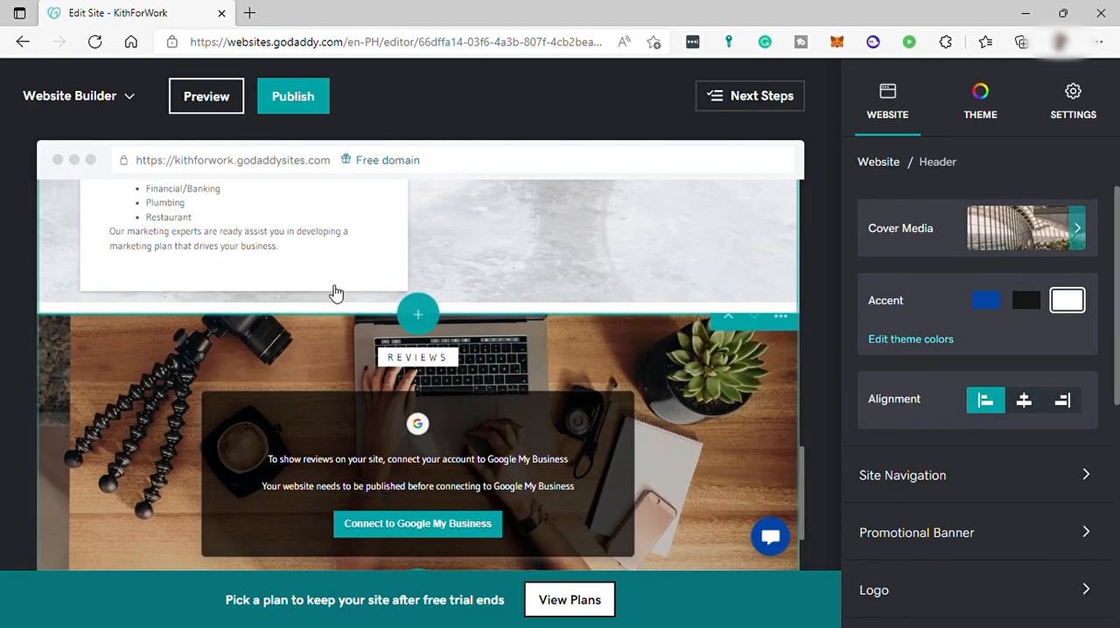
scroll(310, 249, up, 2)
scroll(308, 236, up, 2)
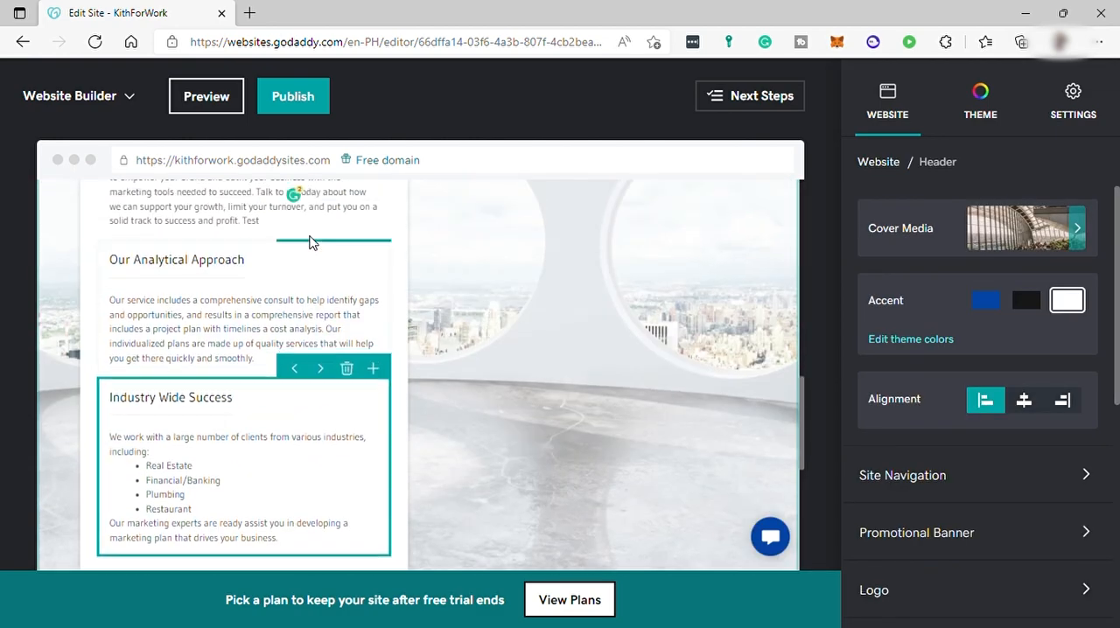
scroll(343, 275, up, 1)
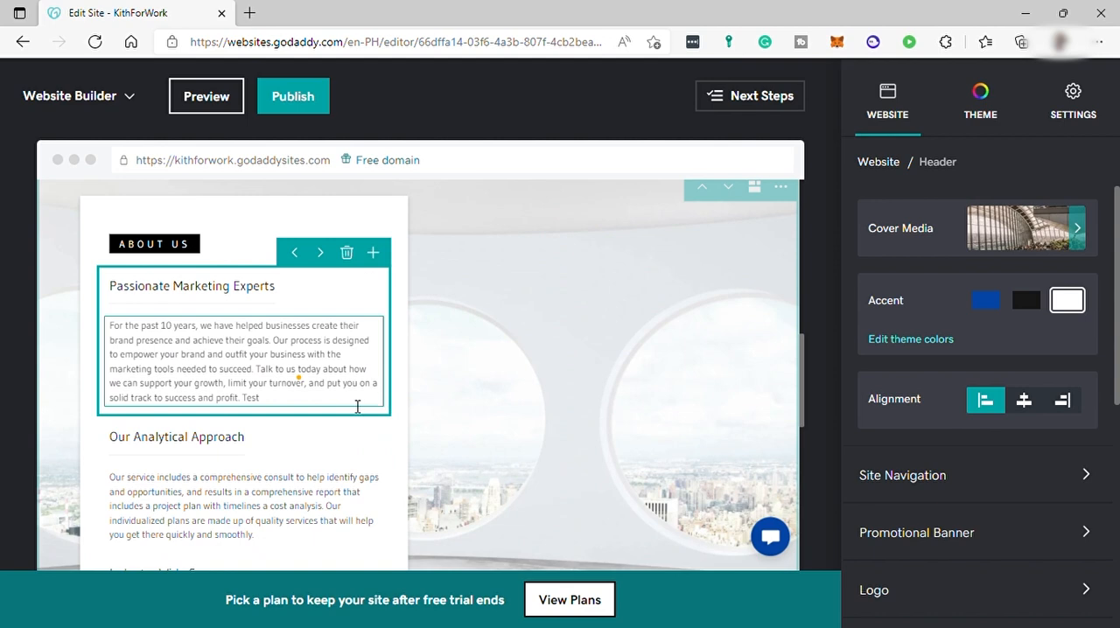
scroll(357, 407, down, 1)
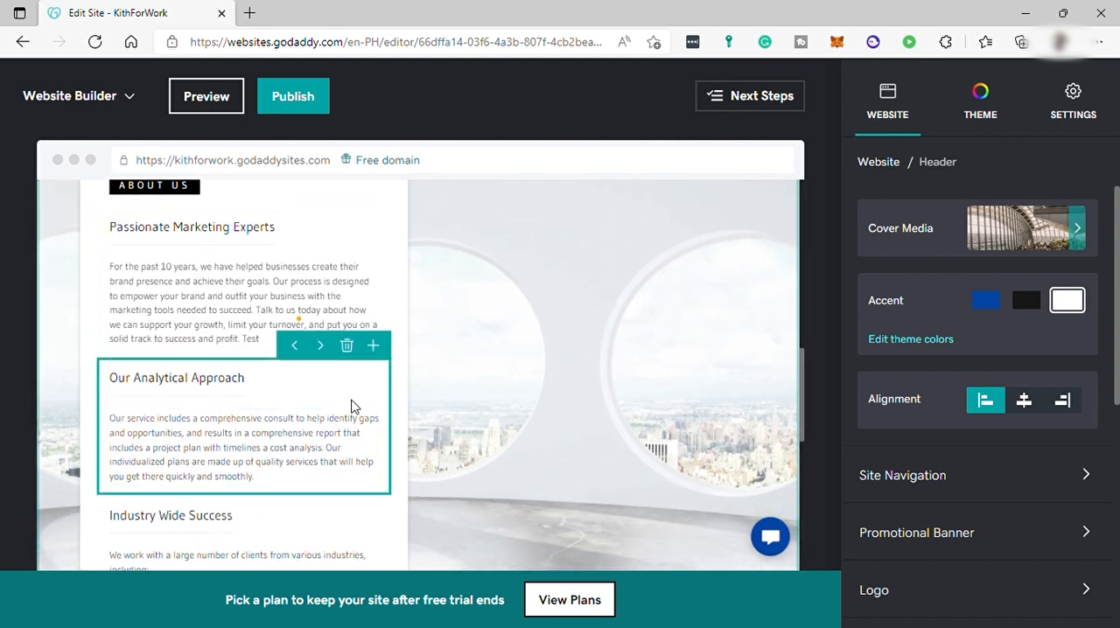
scroll(341, 393, up, 10)
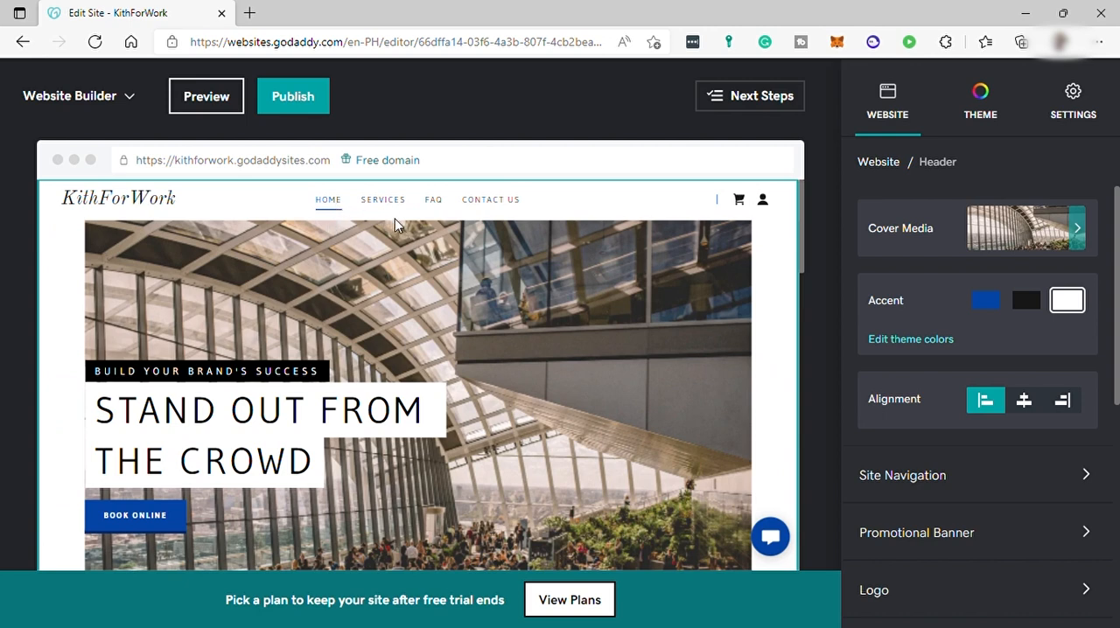
Reorder the site navigation pages so Contact Us comes before FAQ
click(336, 203)
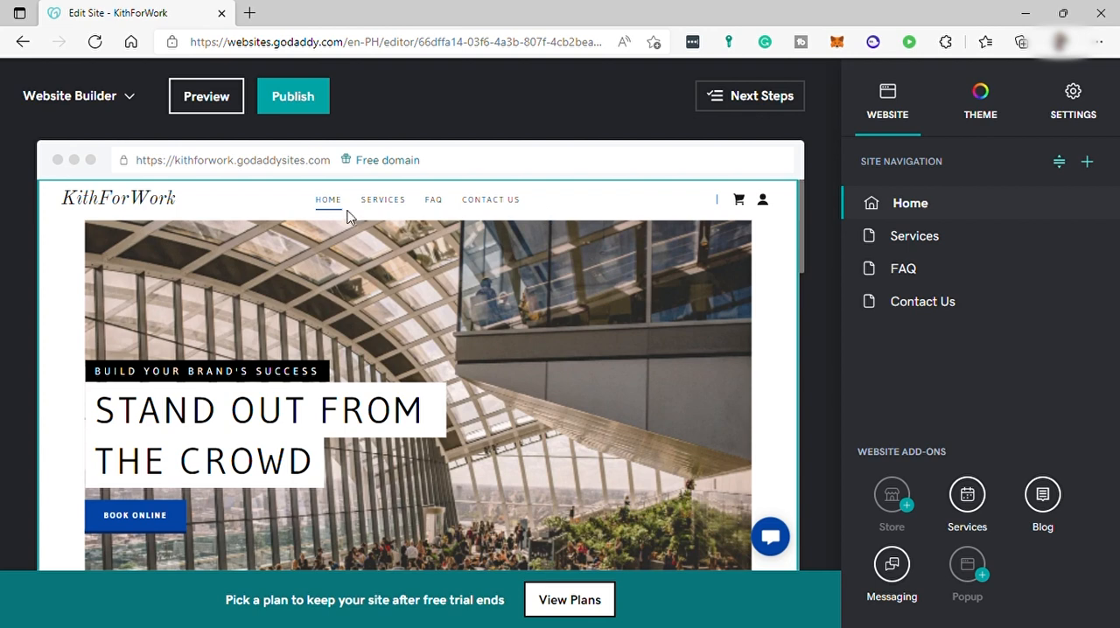
click(1064, 165)
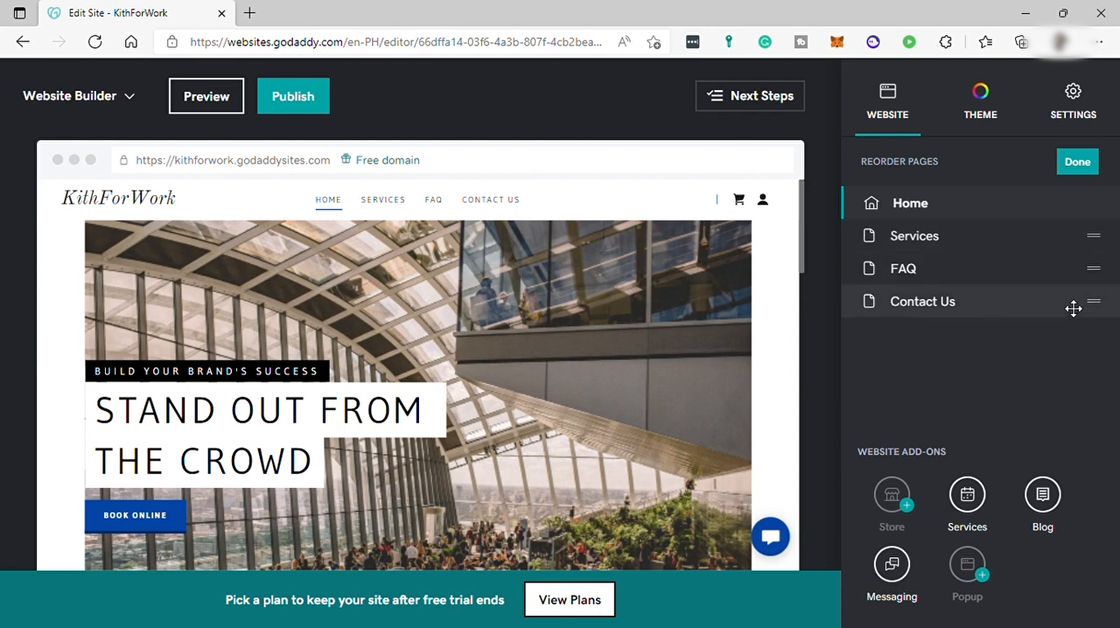
drag(1100, 304, 1099, 268)
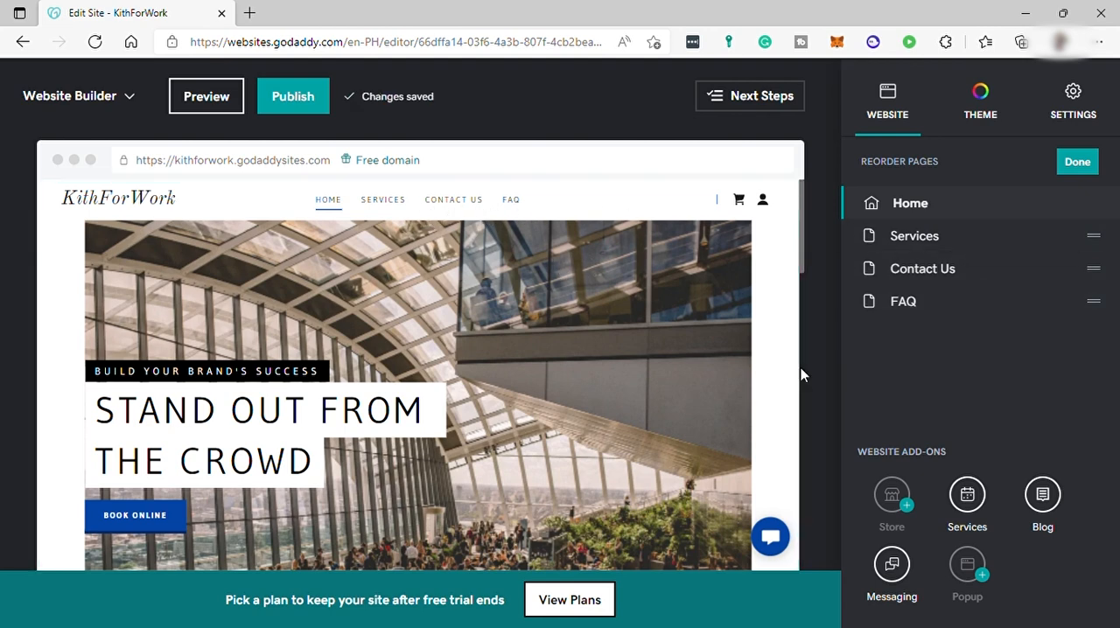
click(668, 429)
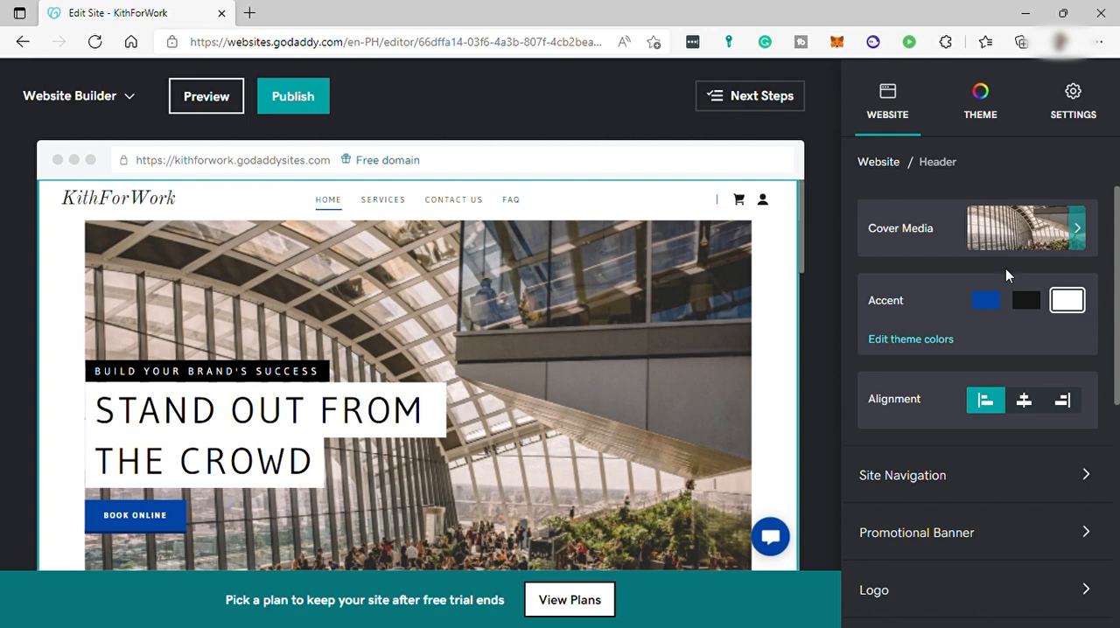
Open the header's cover media image options, then set the header accent colour to black
click(1034, 235)
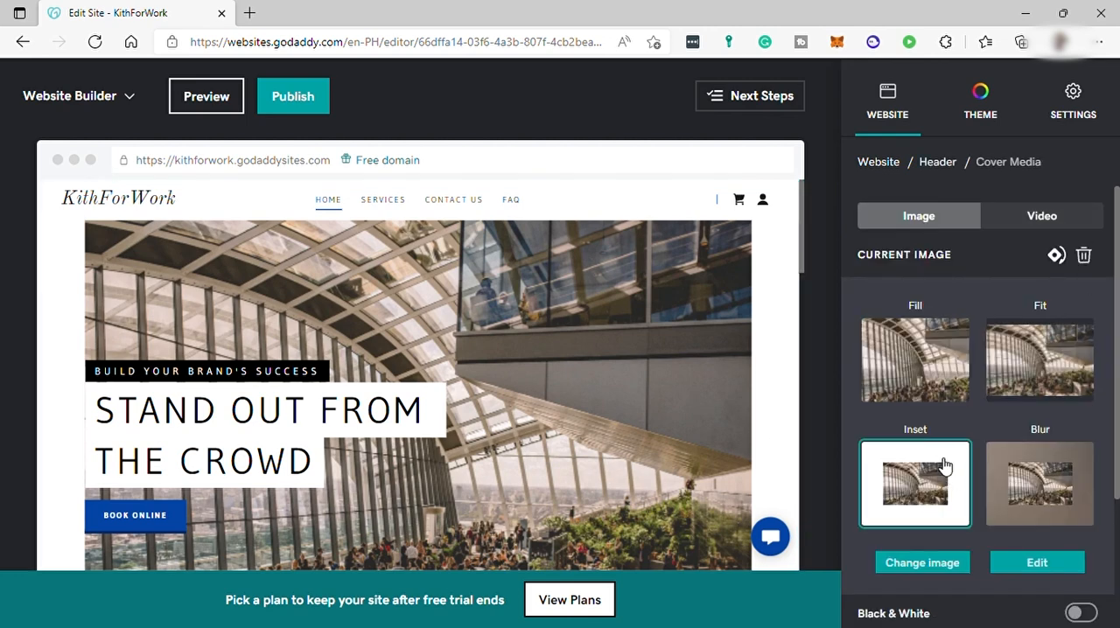
scroll(965, 458, down, 2)
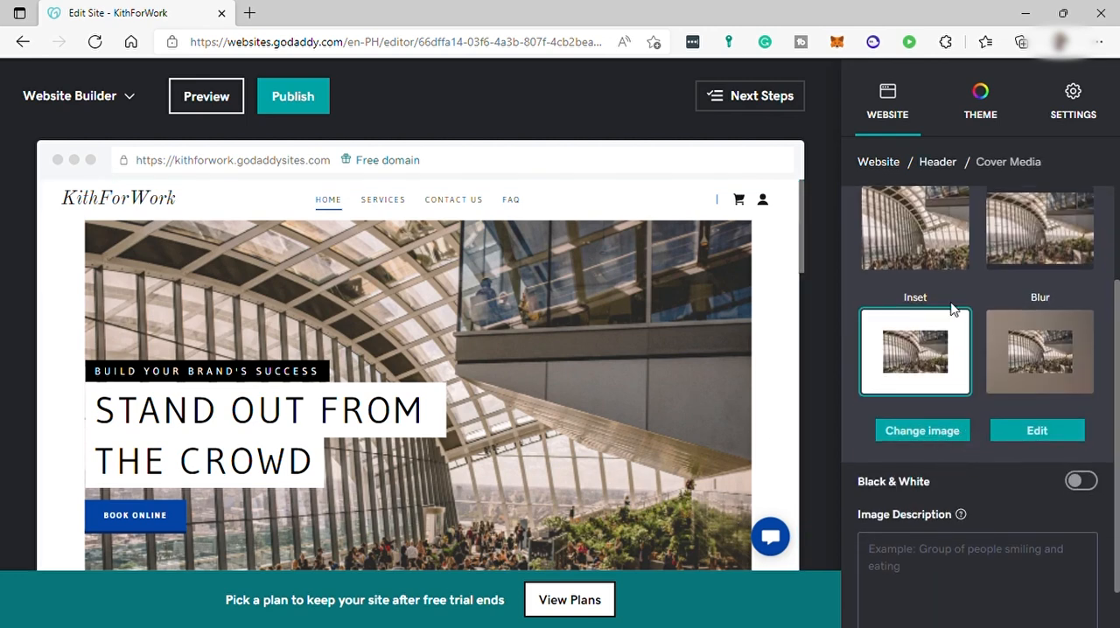
scroll(919, 263, up, 2)
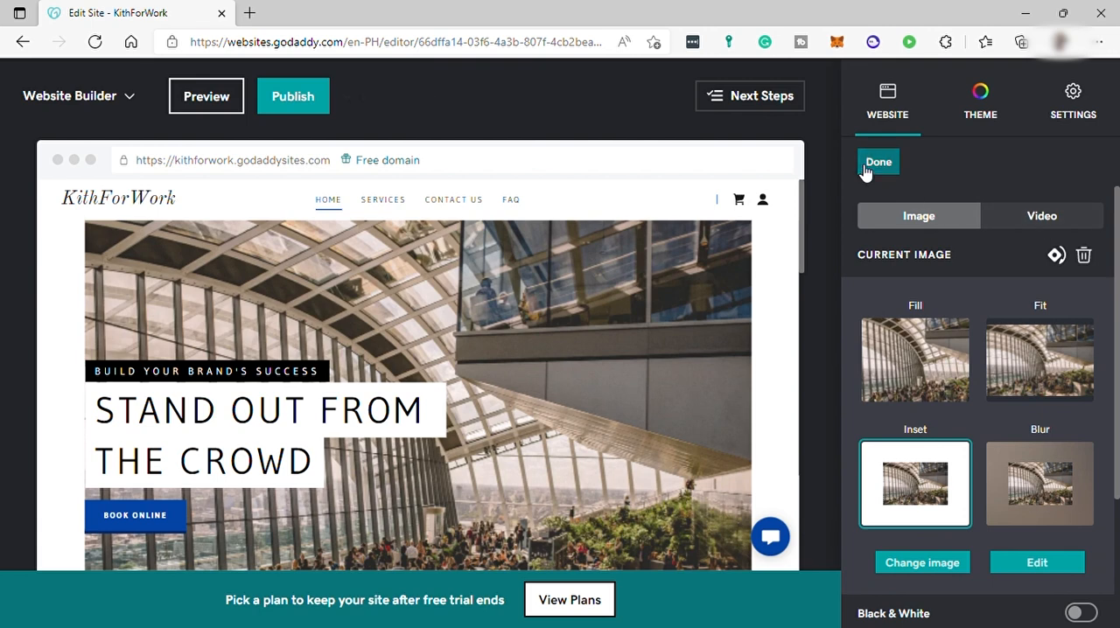
click(866, 169)
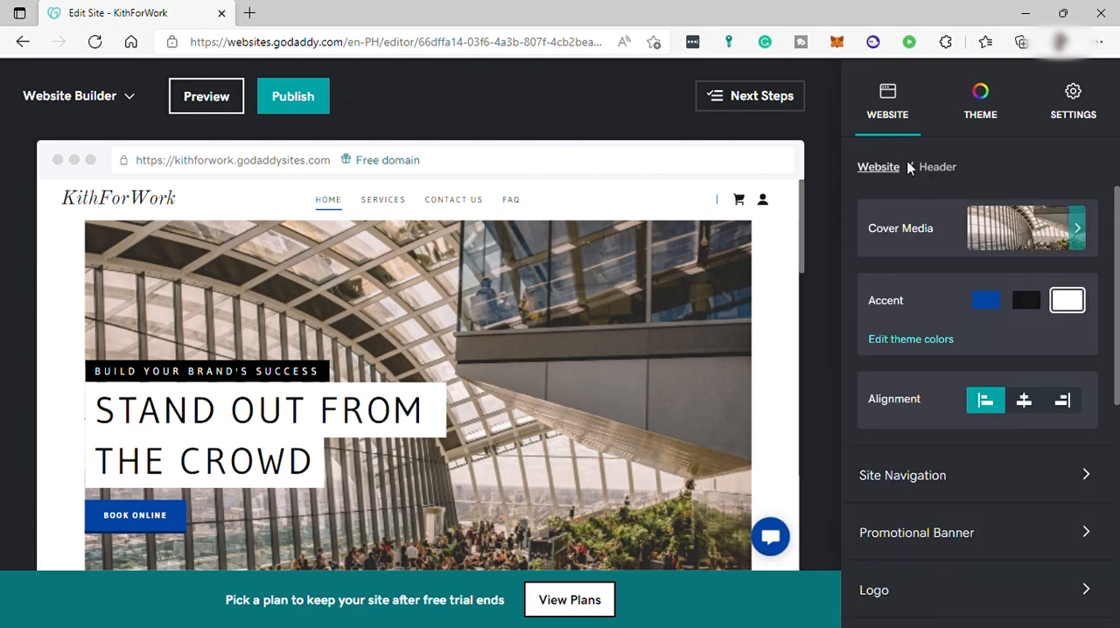
click(1026, 302)
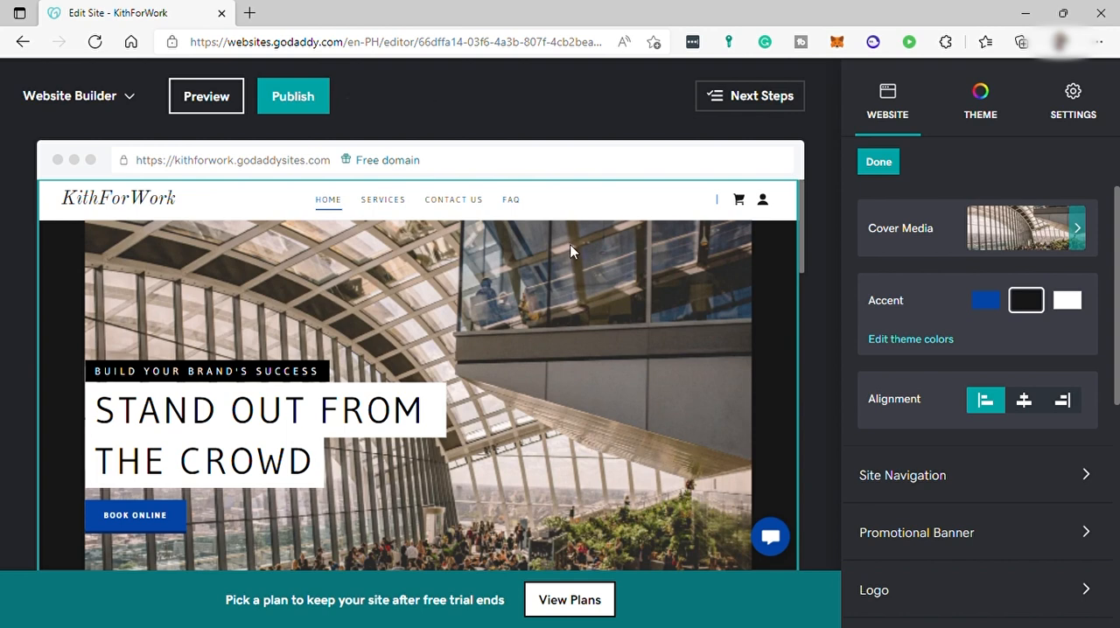
Add a new page titled Testimonial shown in the navigation
click(933, 480)
click(1088, 162)
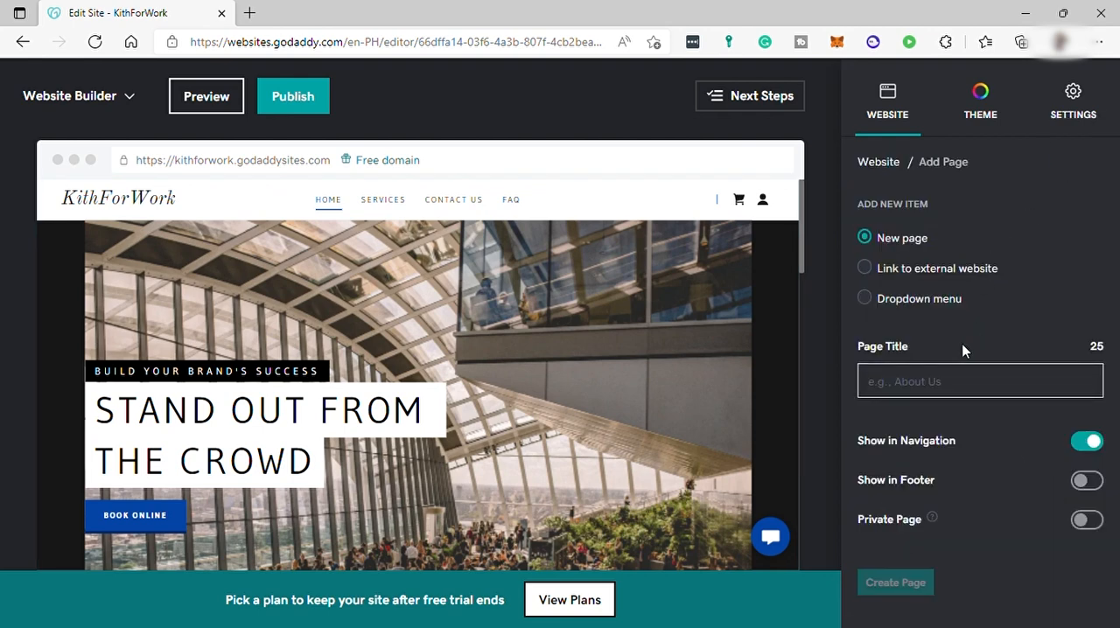
text(Testimo)
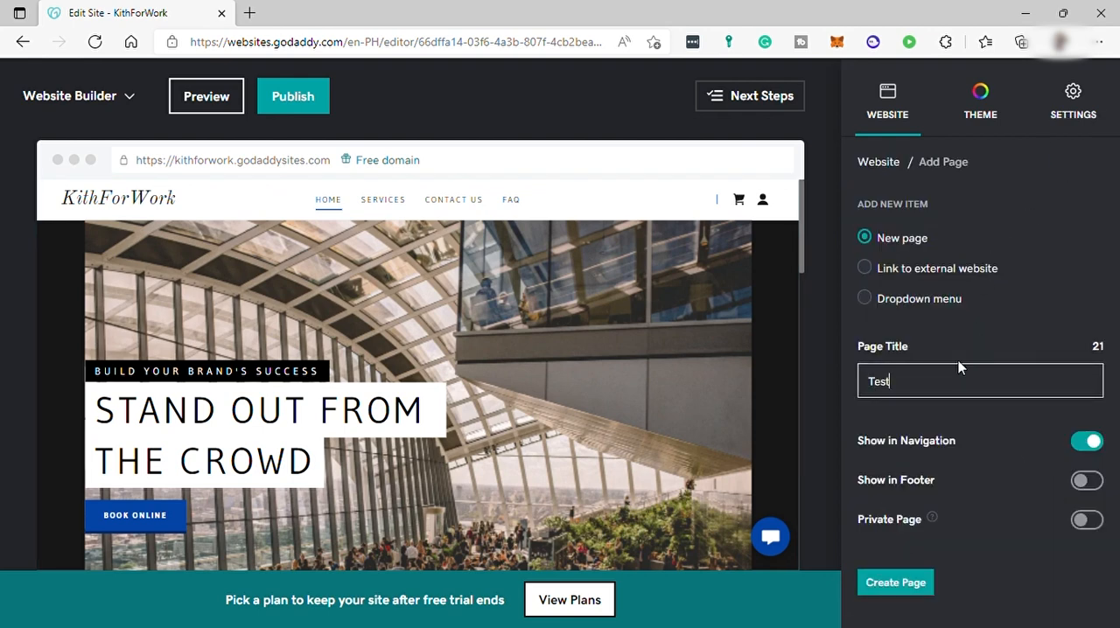
text(nial)
click(897, 583)
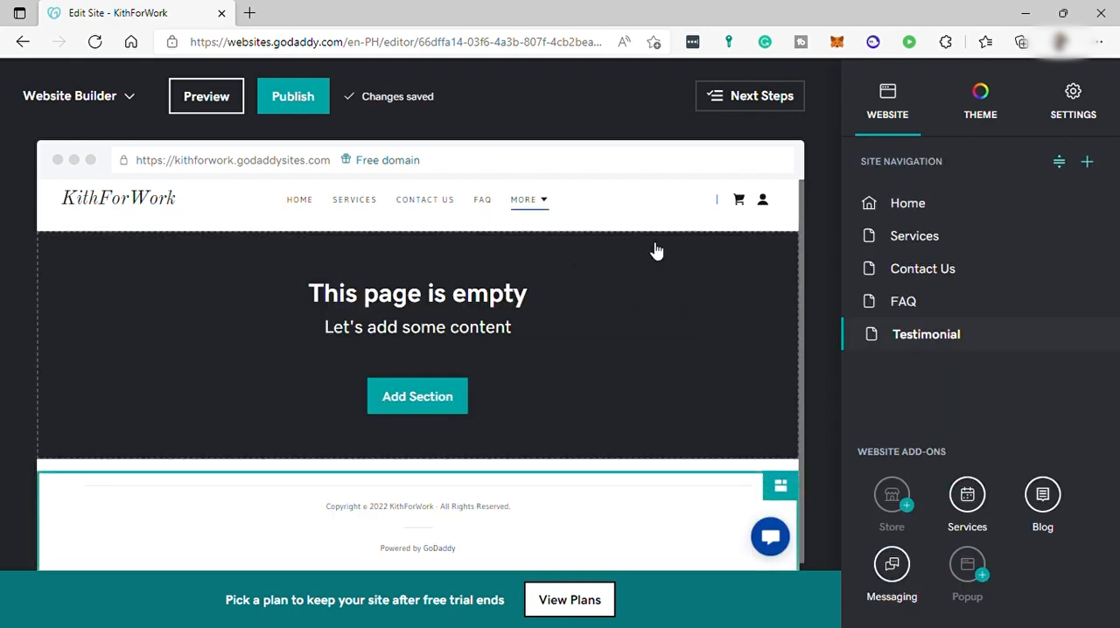
Add a Photo Gallery slideshow section to the empty Testimonial page
click(431, 401)
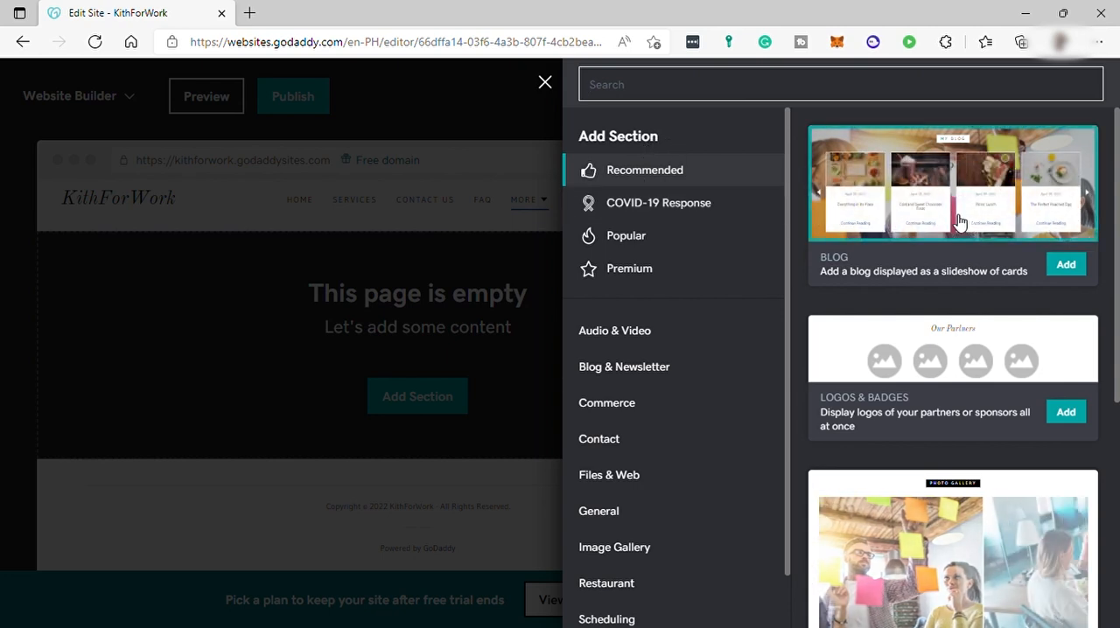
scroll(919, 376, down, 2)
scroll(918, 374, down, 2)
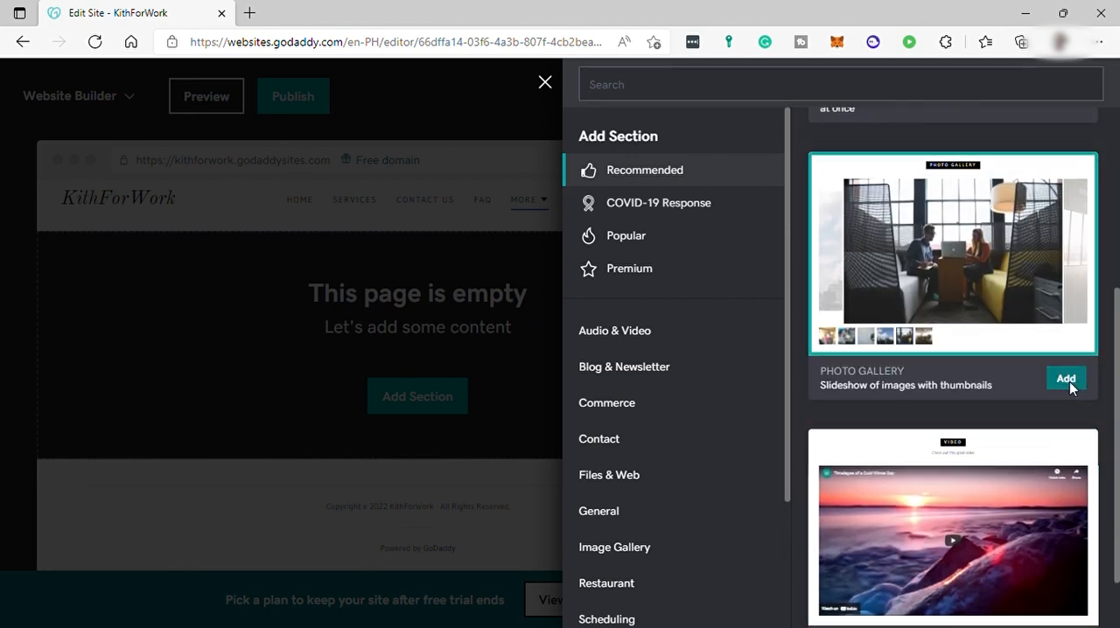
click(1072, 386)
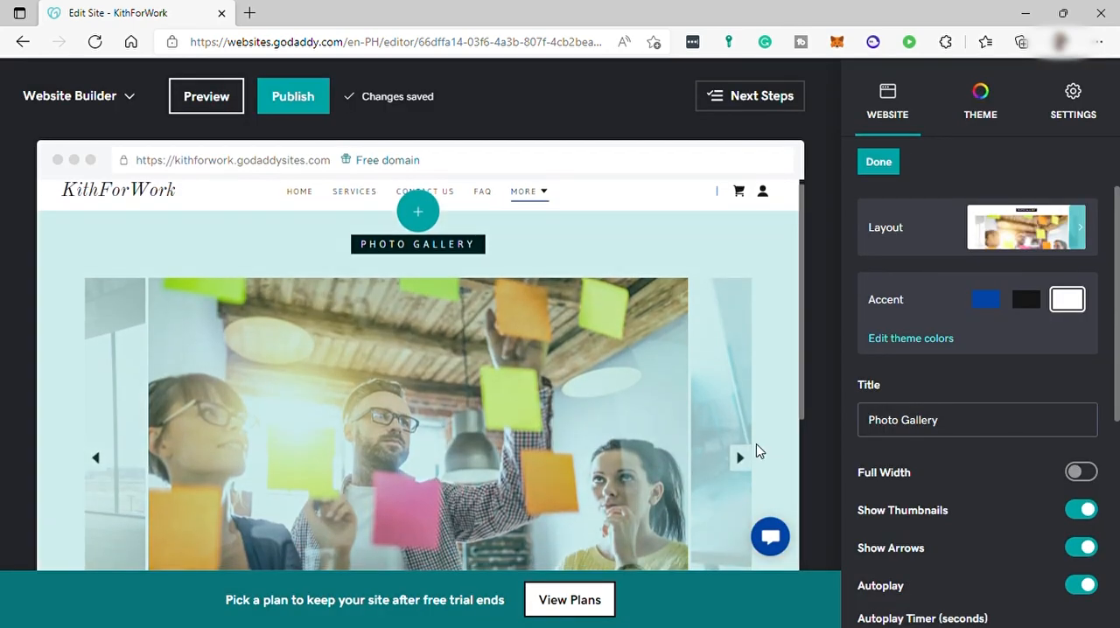
Browse through the new photo gallery's slides and thumbnails
scroll(575, 435, down, 2)
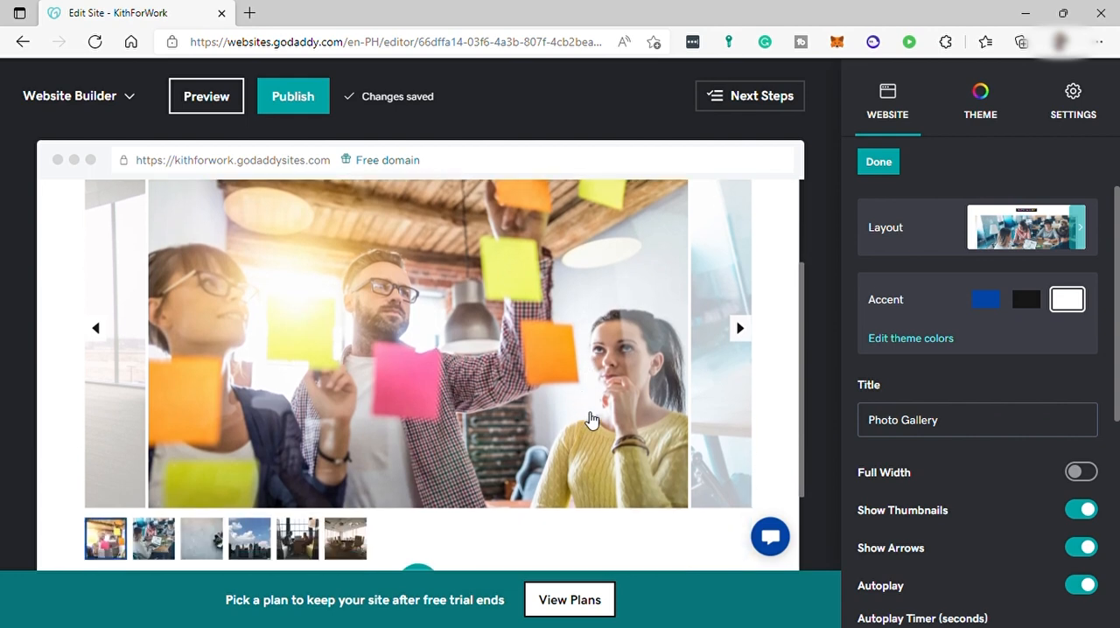
click(741, 329)
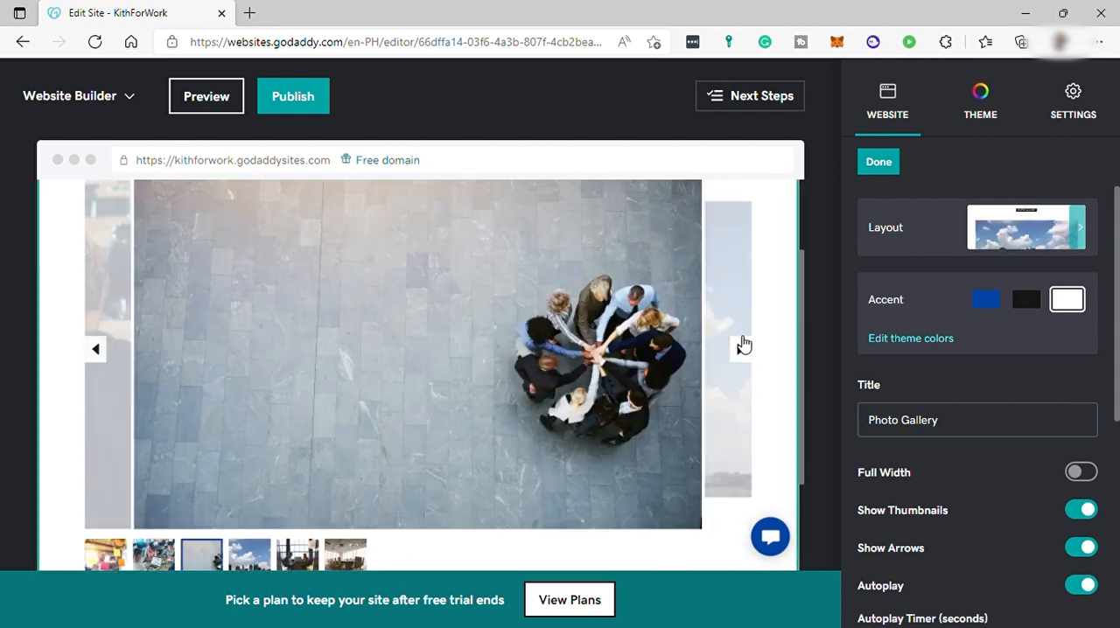
click(748, 353)
scroll(477, 385, down, 2)
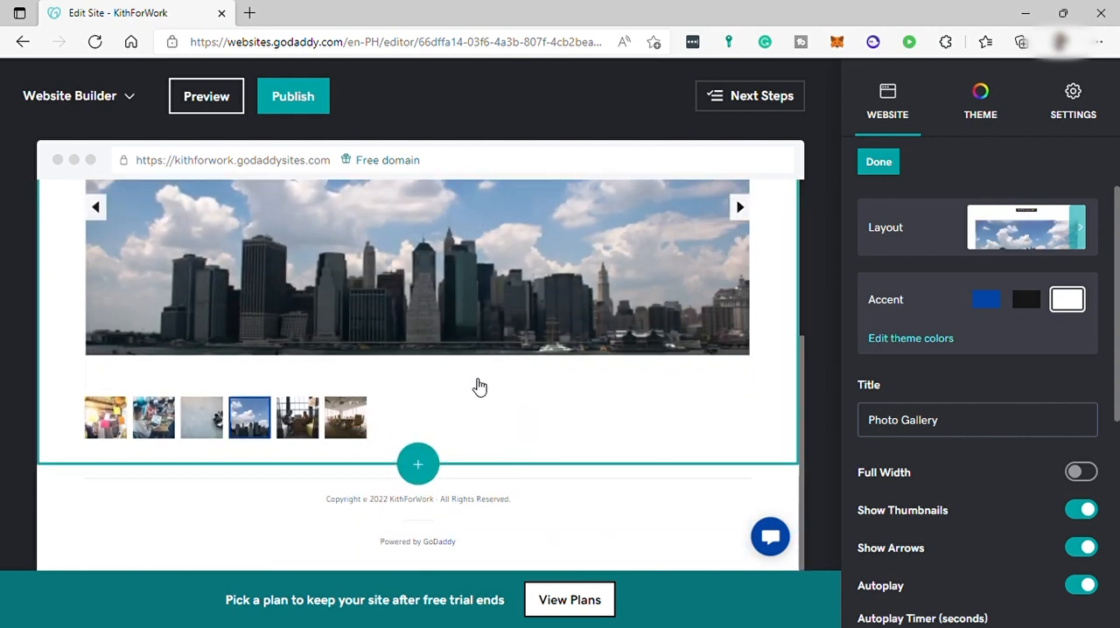
scroll(530, 388, up, 4)
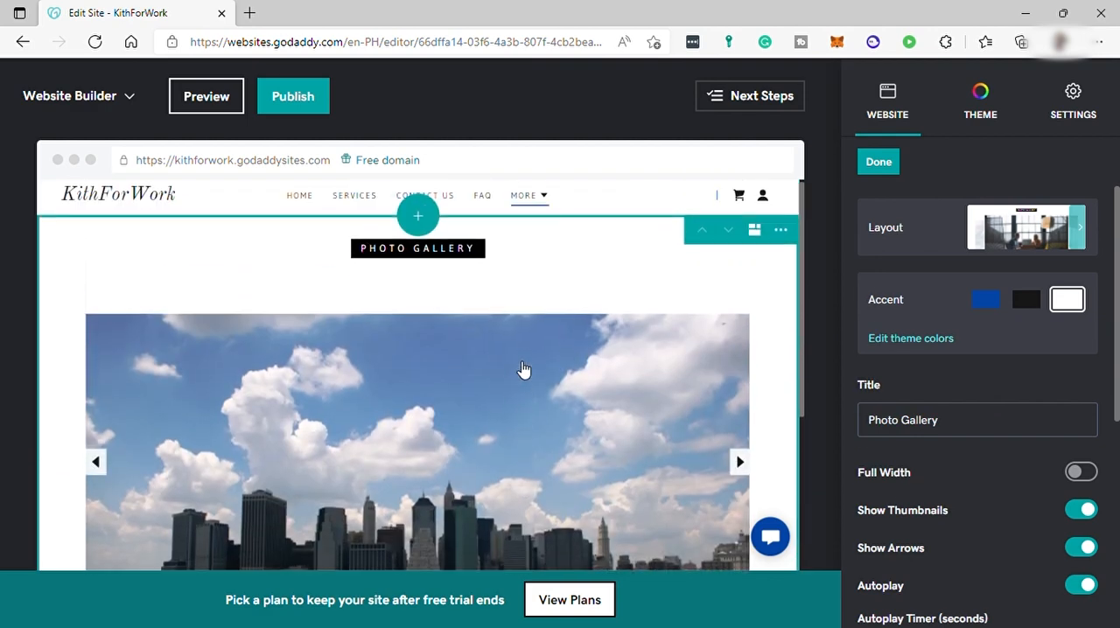
Open the Home page header settings and look through its logo and action button options
click(308, 201)
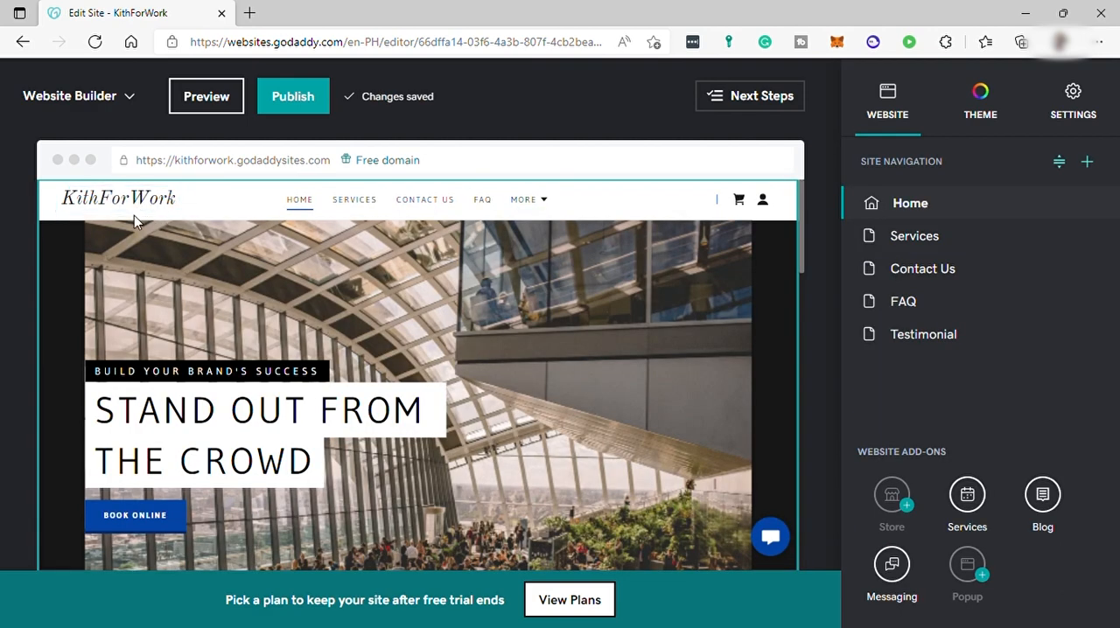
click(493, 326)
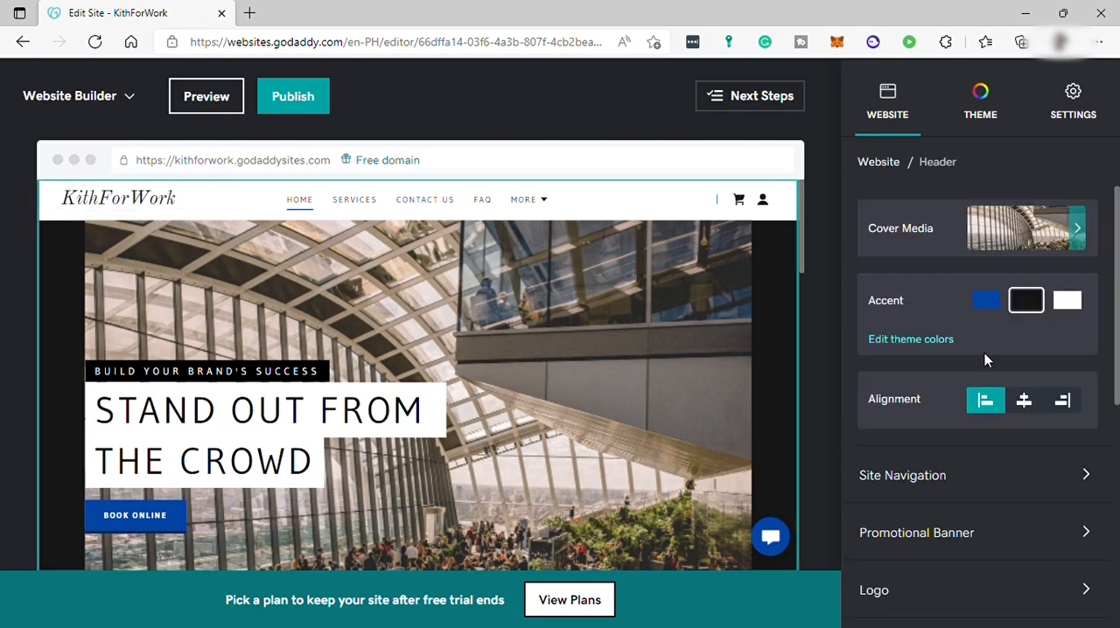
scroll(981, 442, down, 2)
click(989, 464)
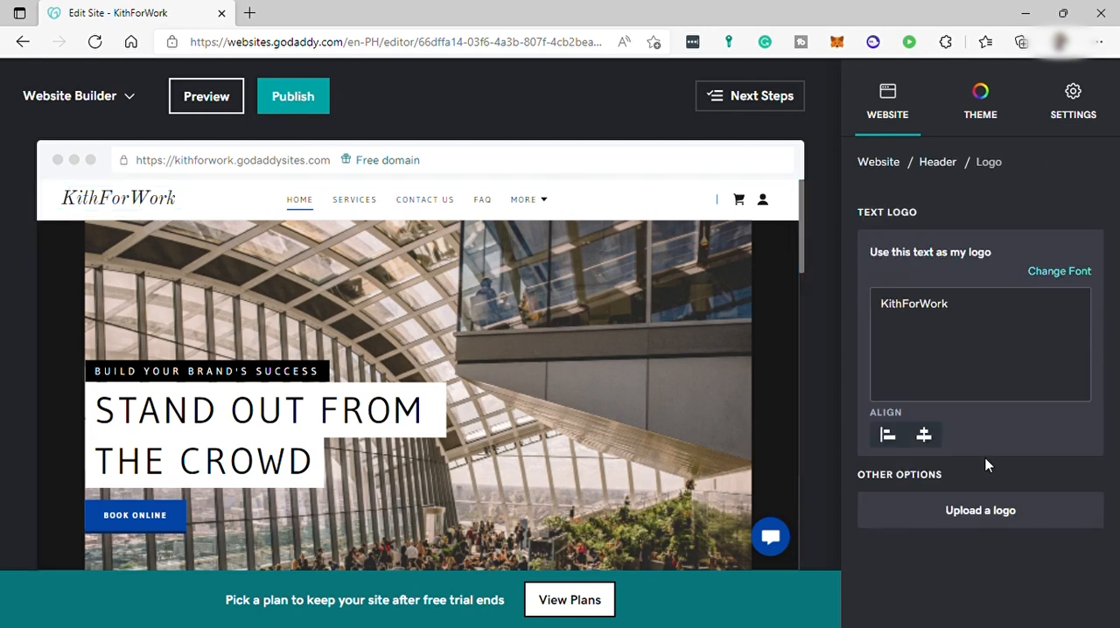
scroll(589, 398, down, 2)
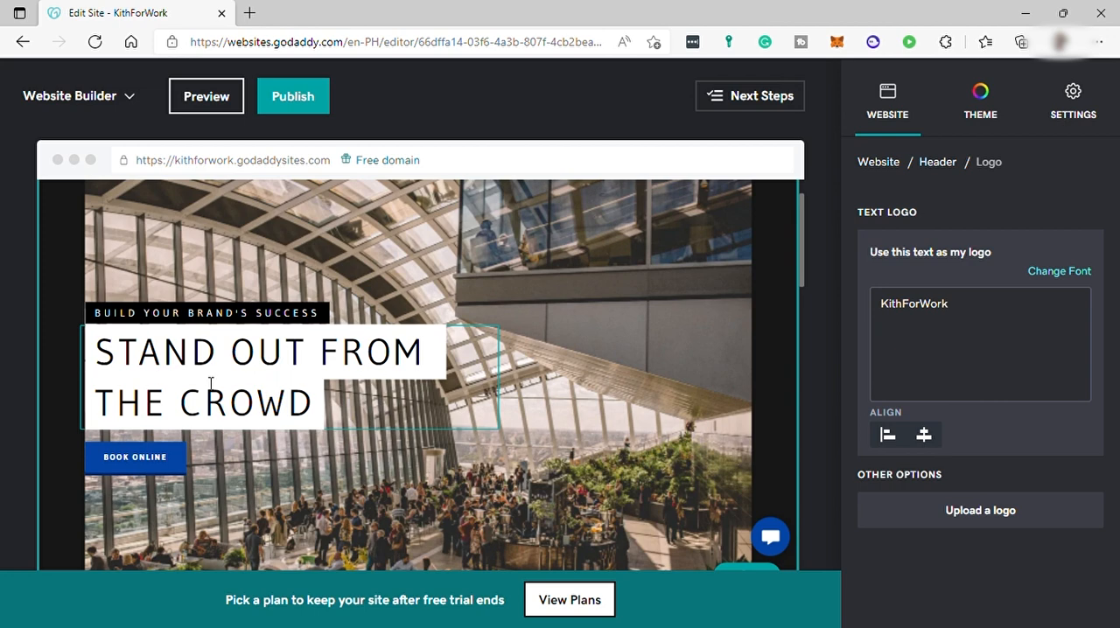
click(172, 466)
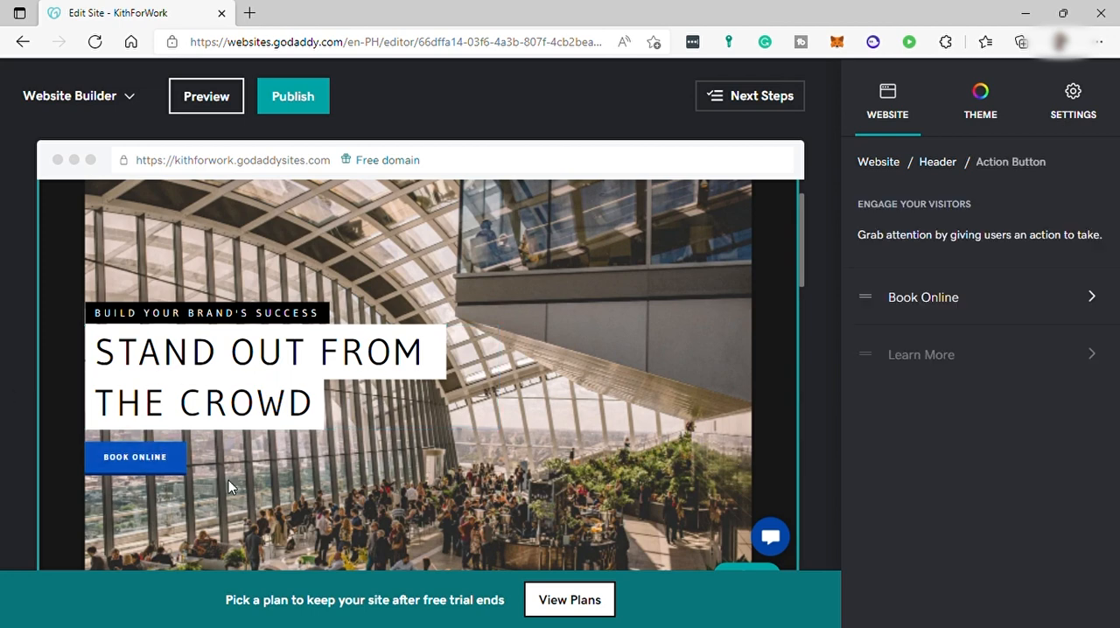
Open the Book Online action button settings and review its link type and target page options
click(1011, 312)
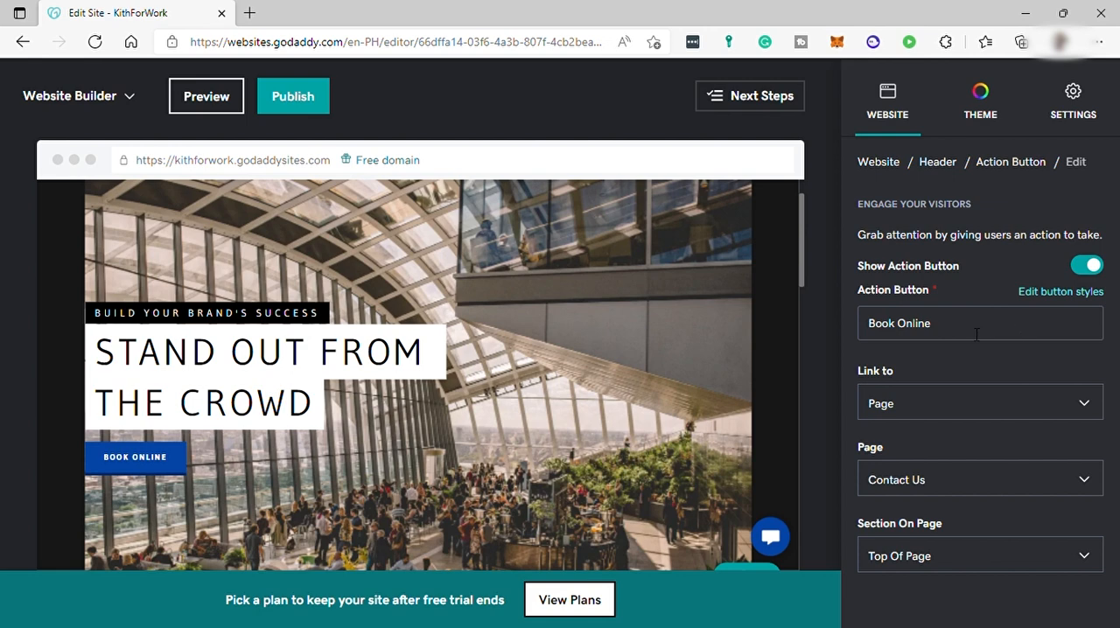
drag(1006, 326, 847, 326)
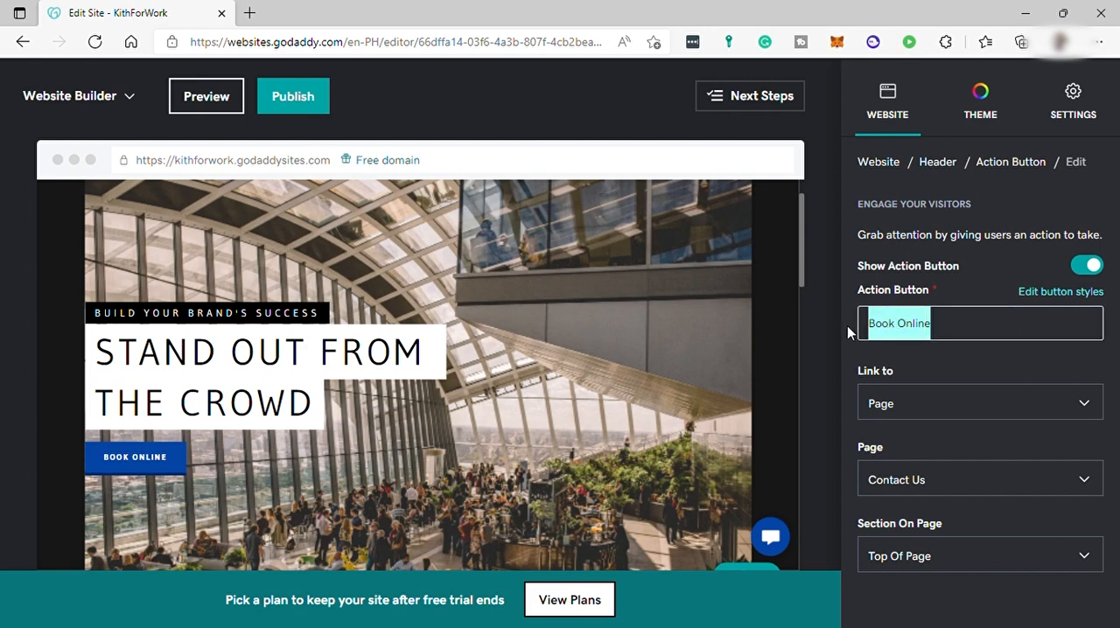
click(948, 375)
click(952, 405)
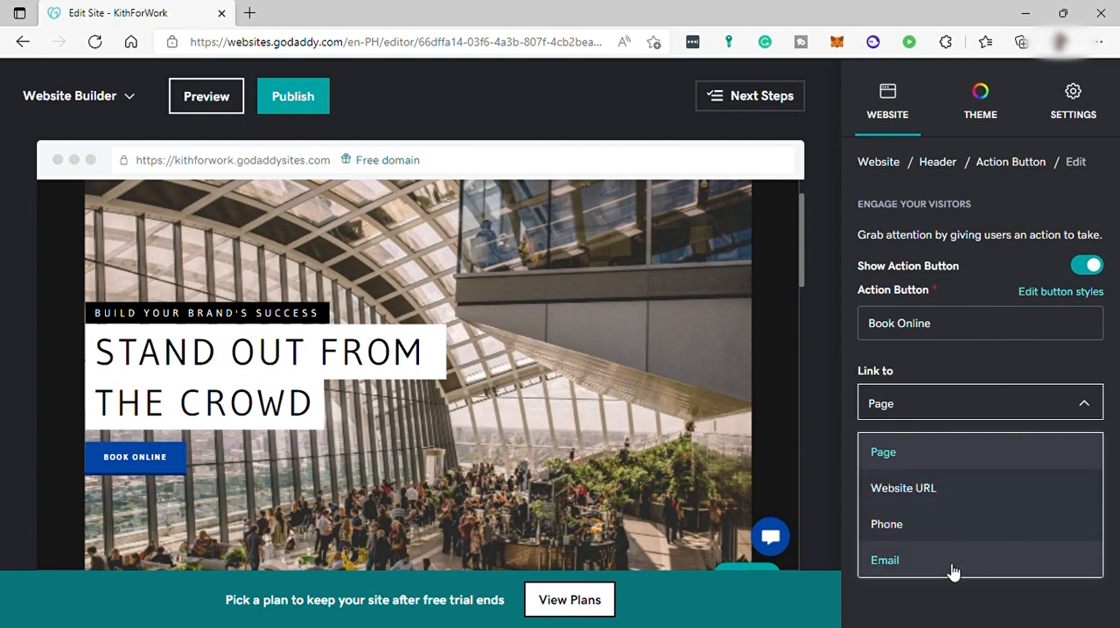
click(975, 412)
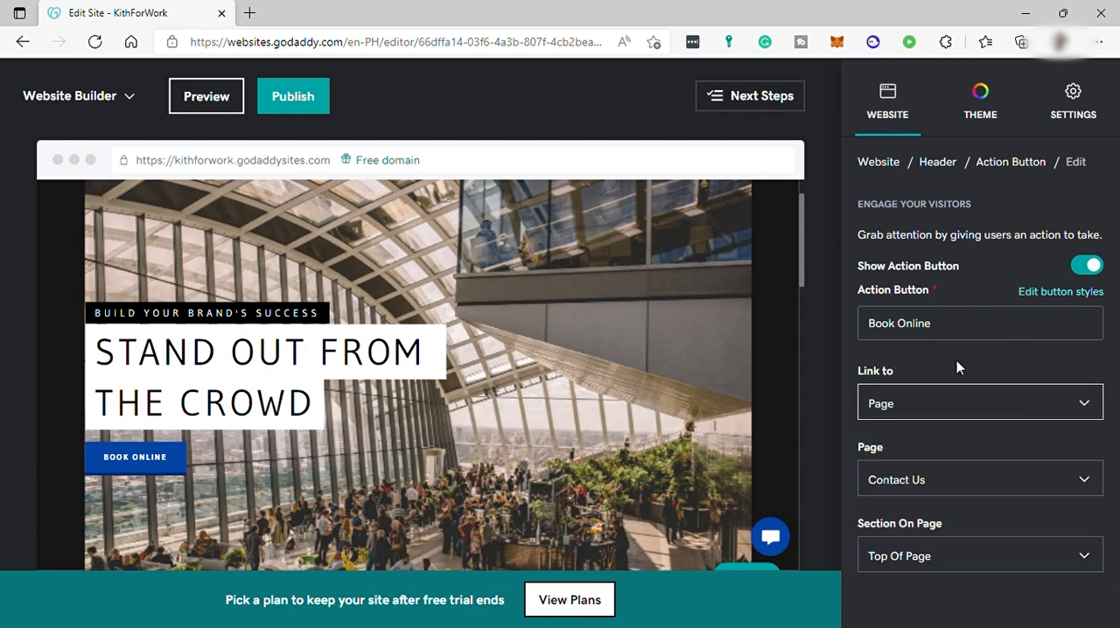
click(962, 488)
click(985, 511)
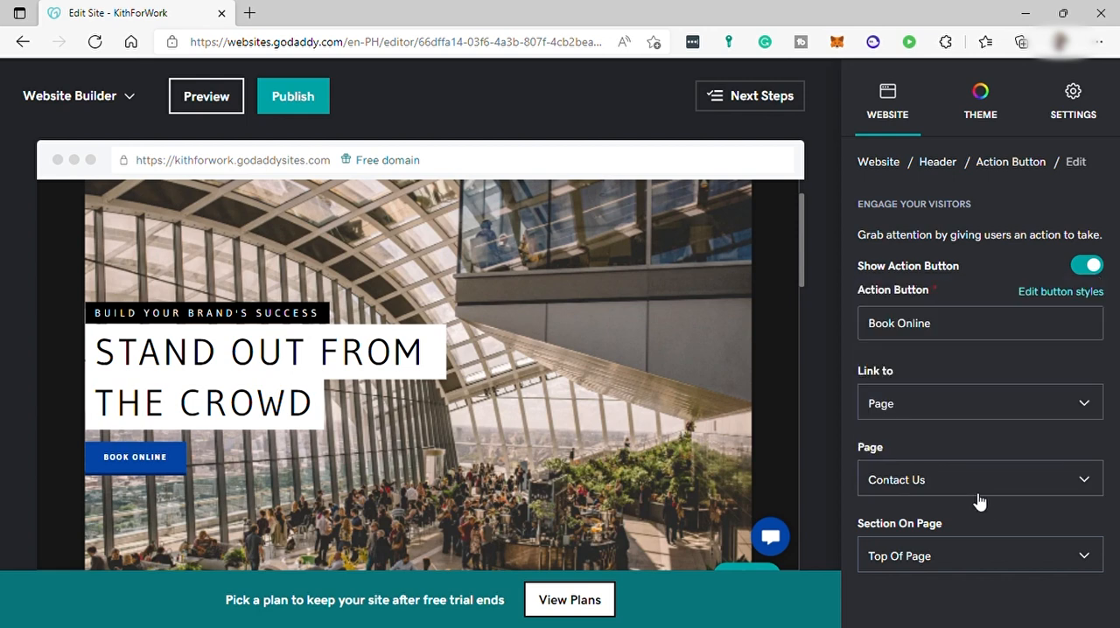
Open the header headline settings and review the headline and paragraph text fields
click(236, 401)
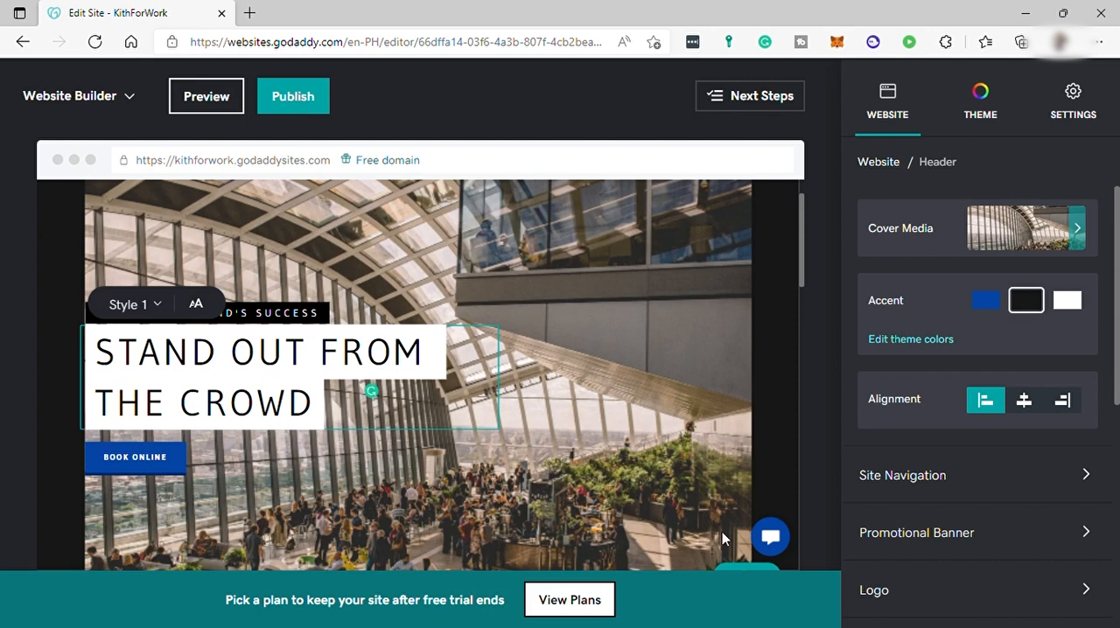
scroll(1039, 477, down, 5)
scroll(965, 456, up, 2)
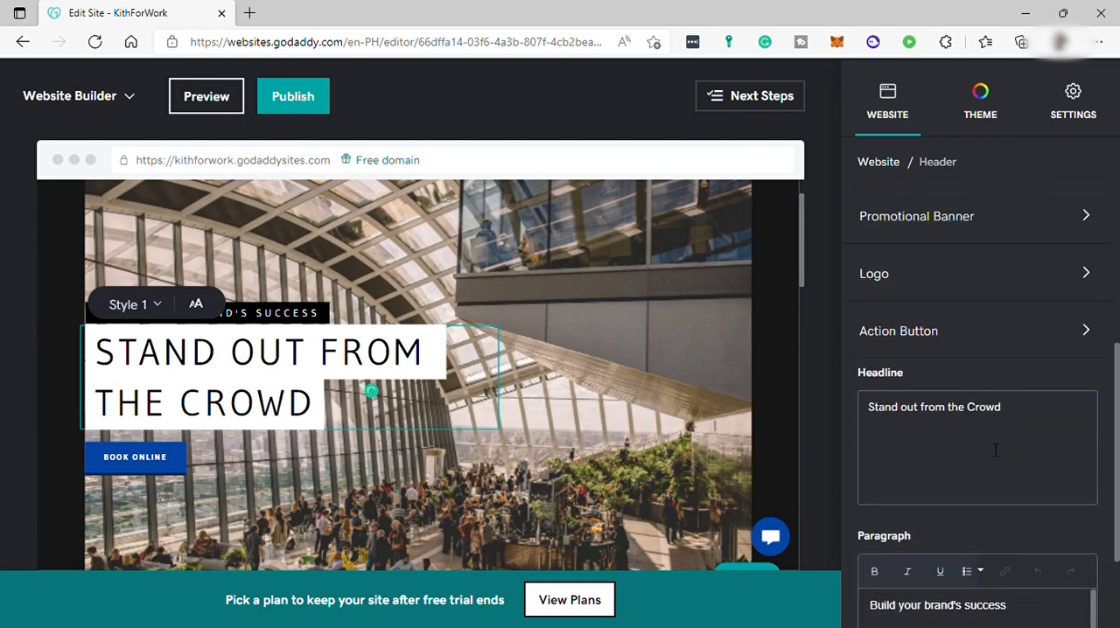
click(990, 433)
scroll(989, 431, down, 1)
scroll(998, 438, down, 1)
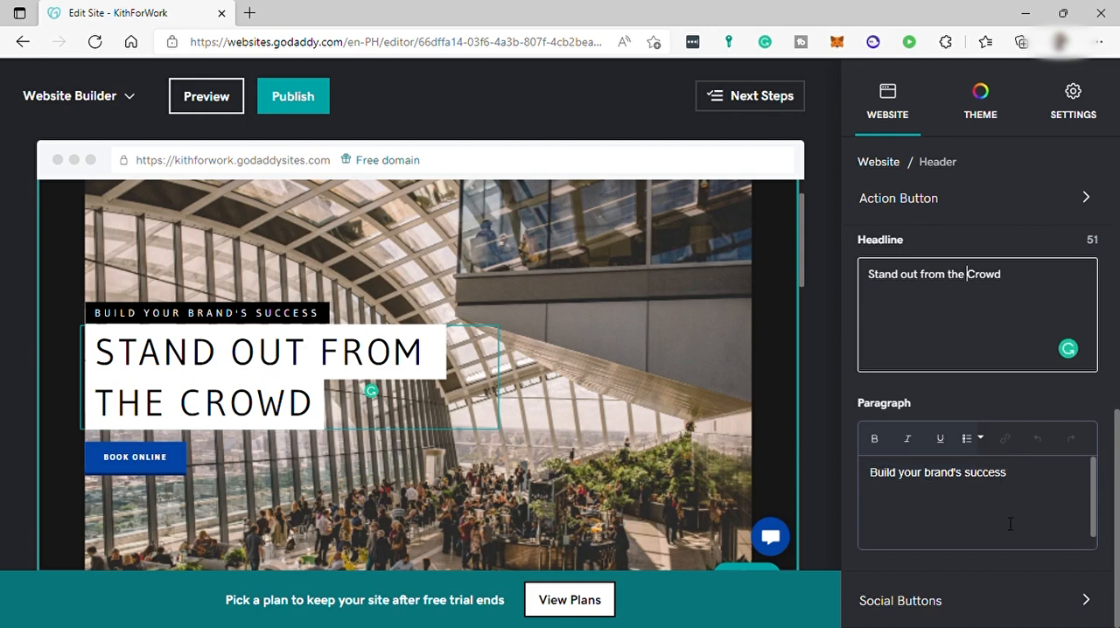
Open the header's social media icon settings and review the profile link fields
click(1031, 606)
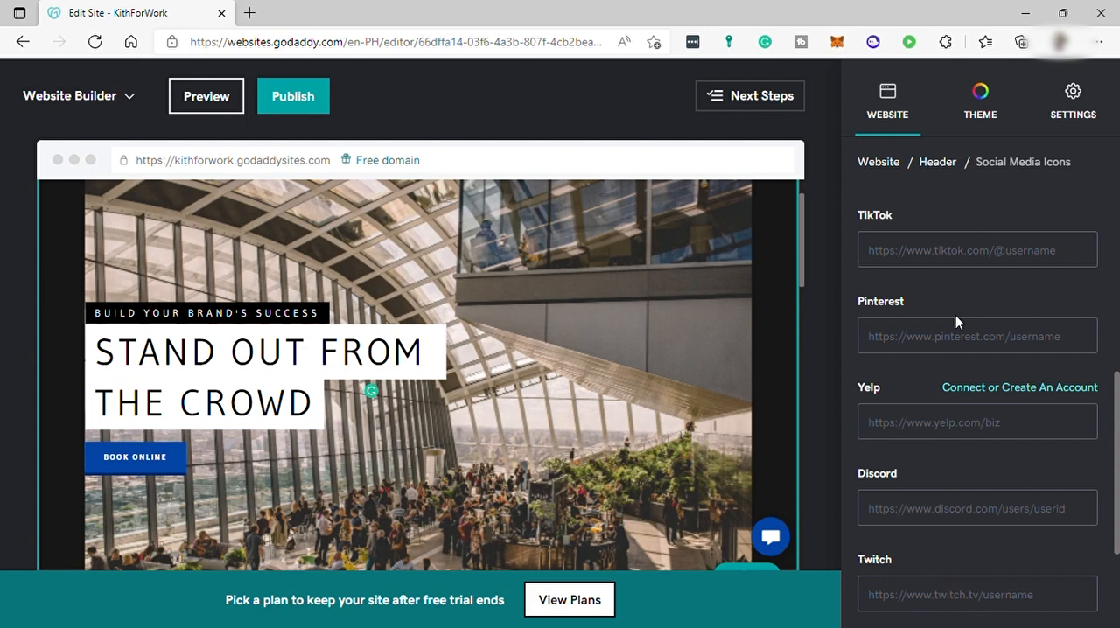
scroll(956, 313, up, 5)
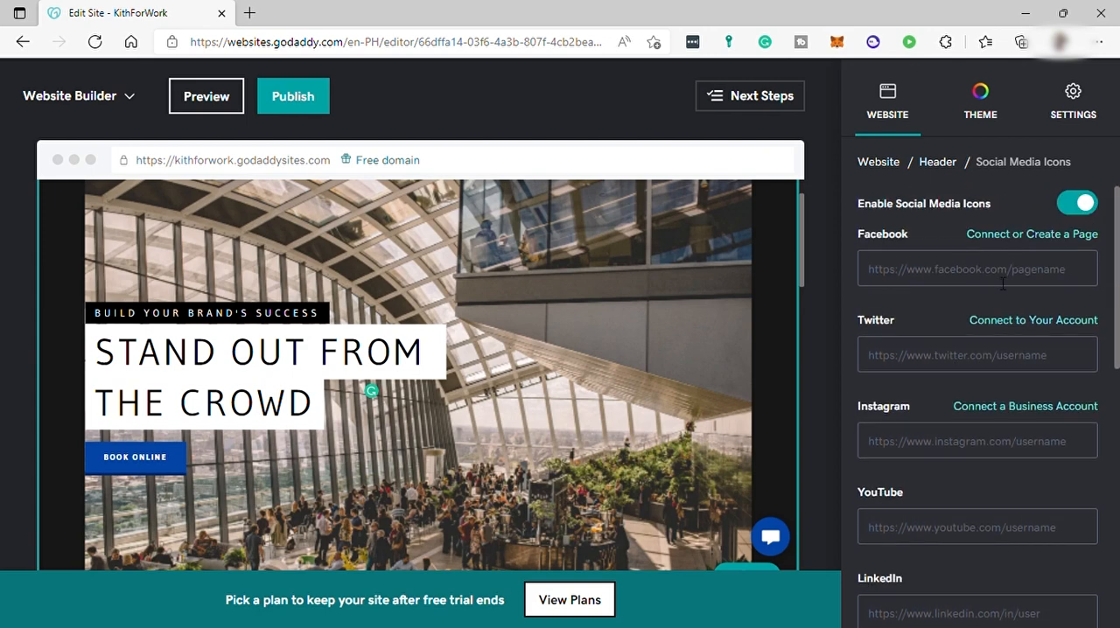
click(985, 131)
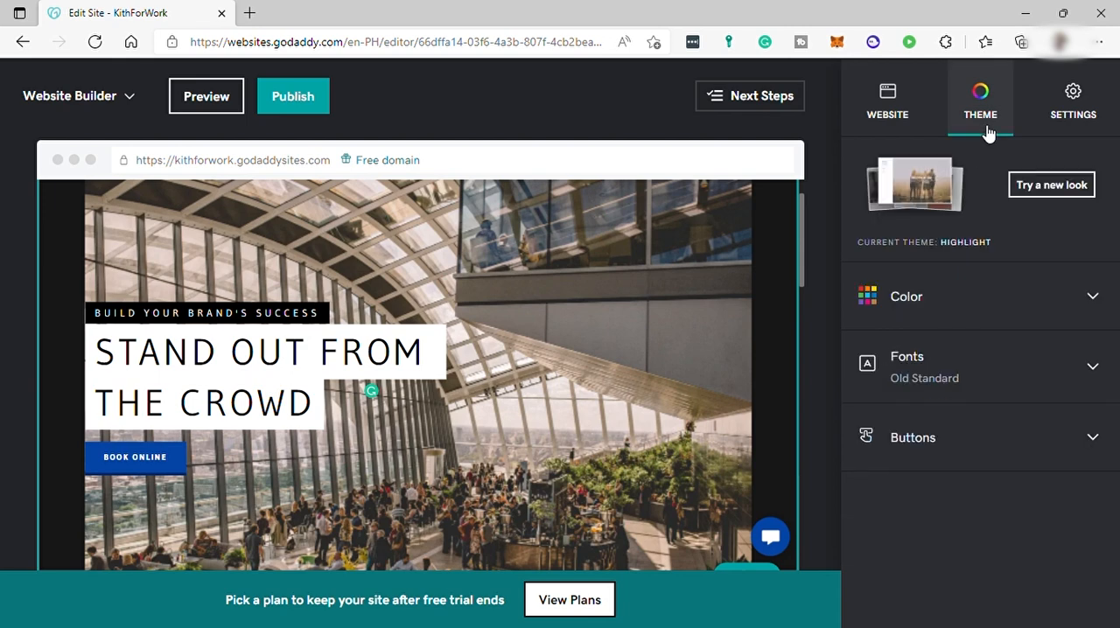
Review the theme's colour palette and font pairing options, including the secondary font list
click(980, 304)
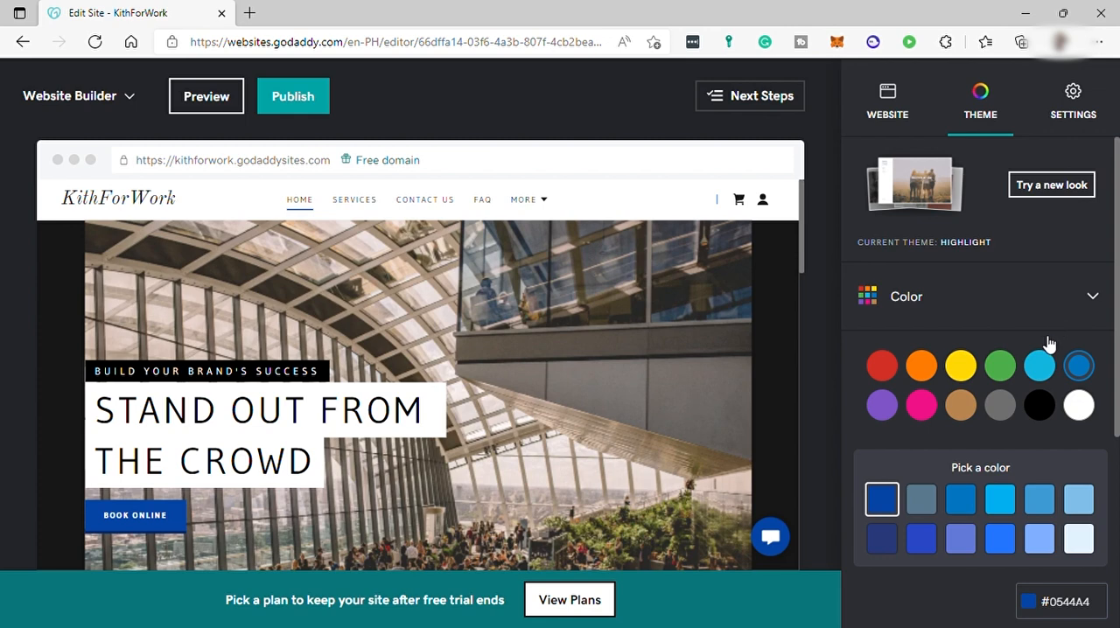
click(1093, 298)
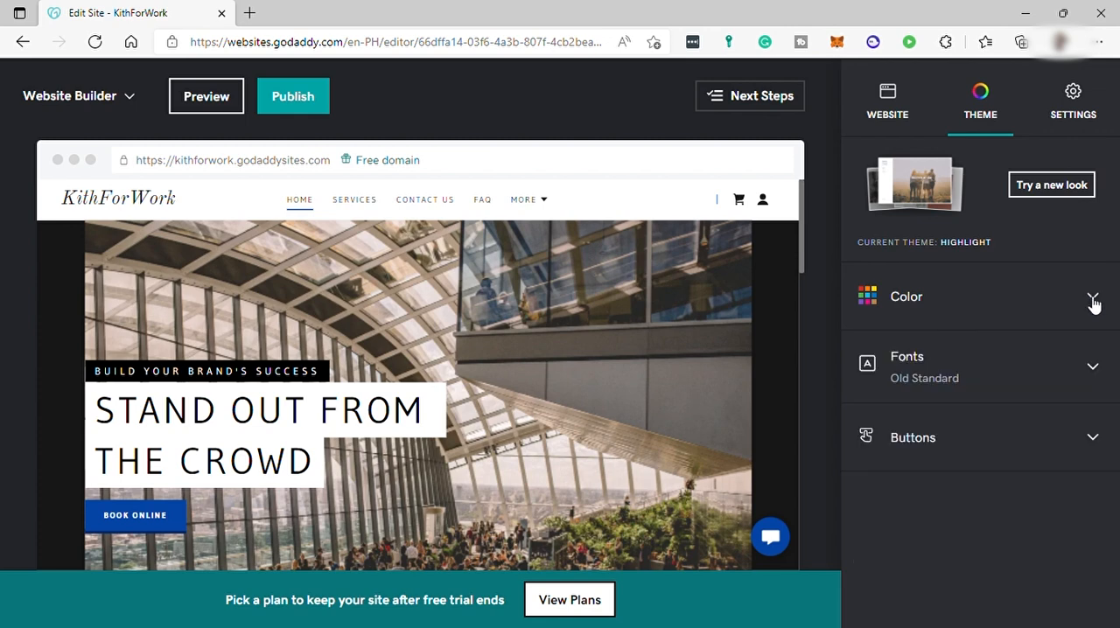
click(985, 366)
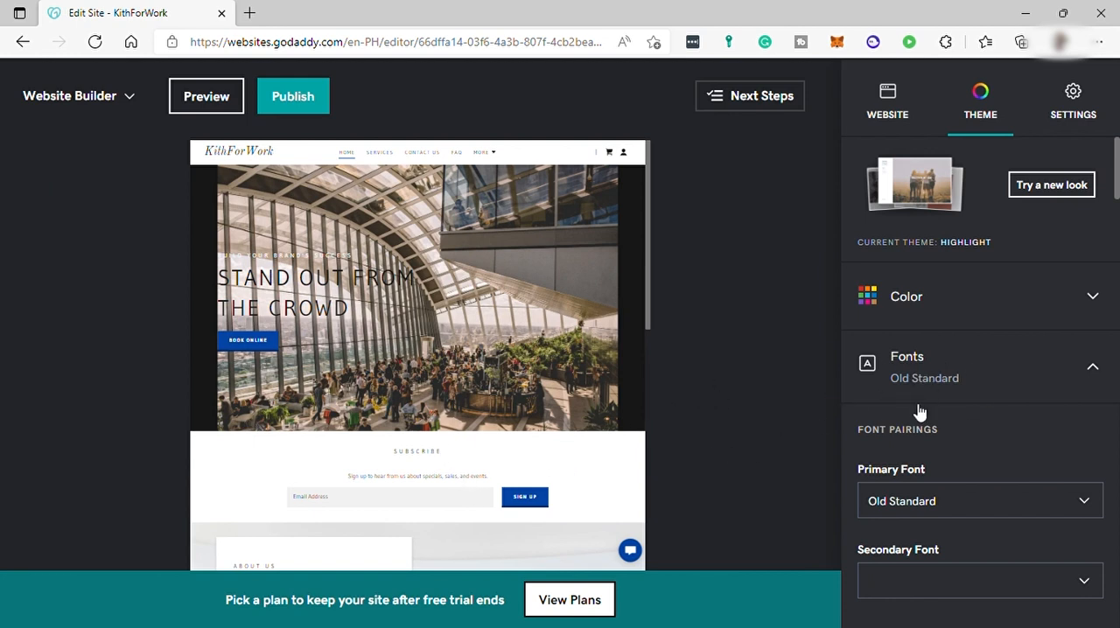
scroll(992, 413, down, 2)
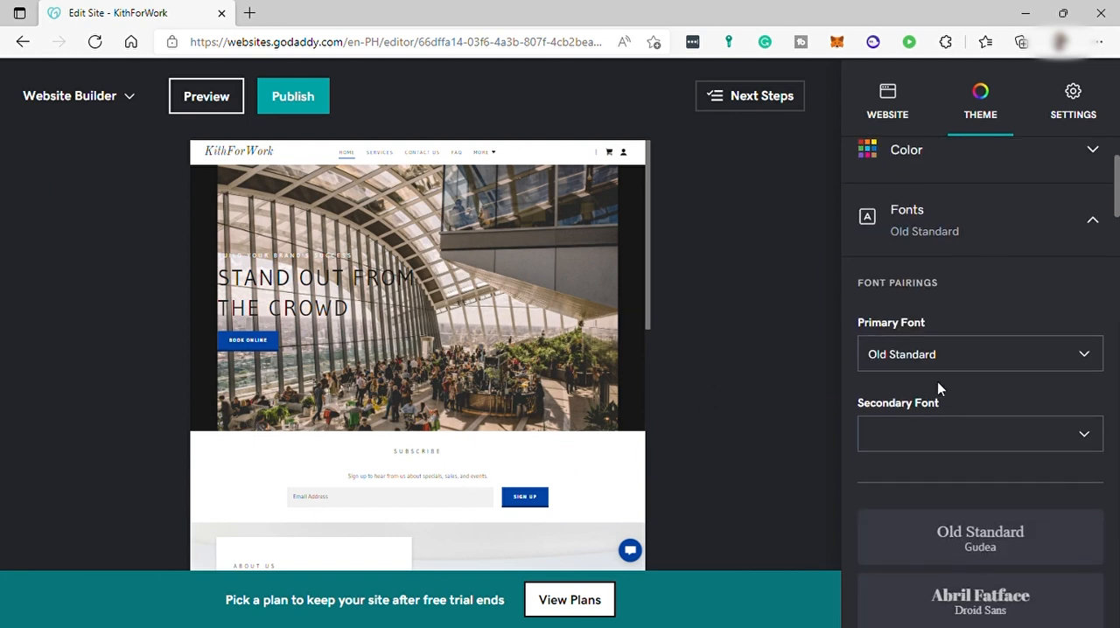
click(927, 435)
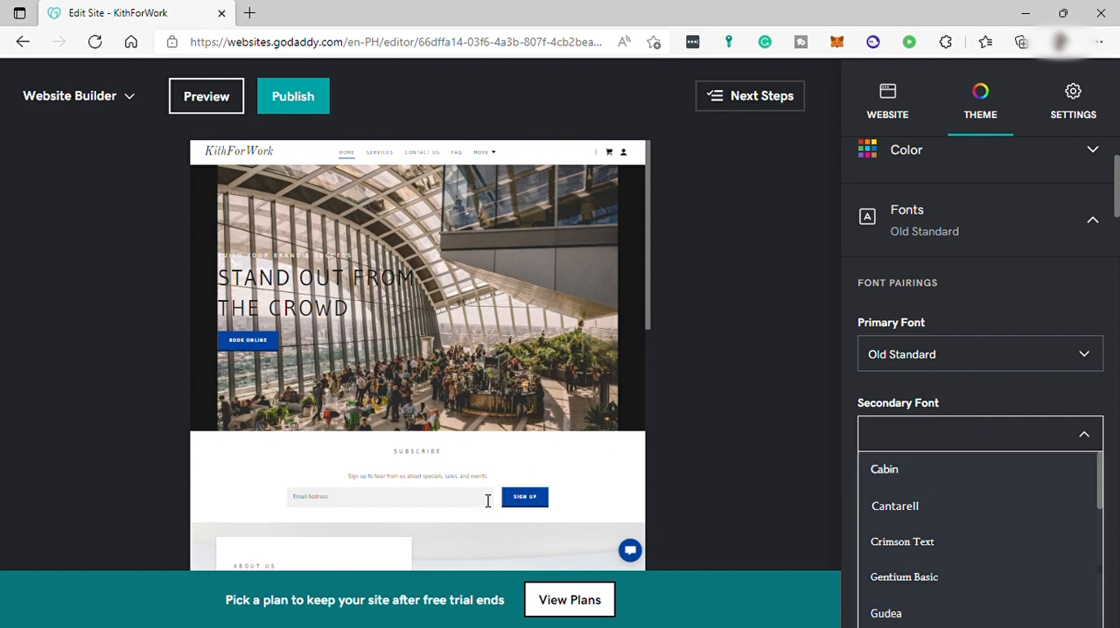
click(1005, 393)
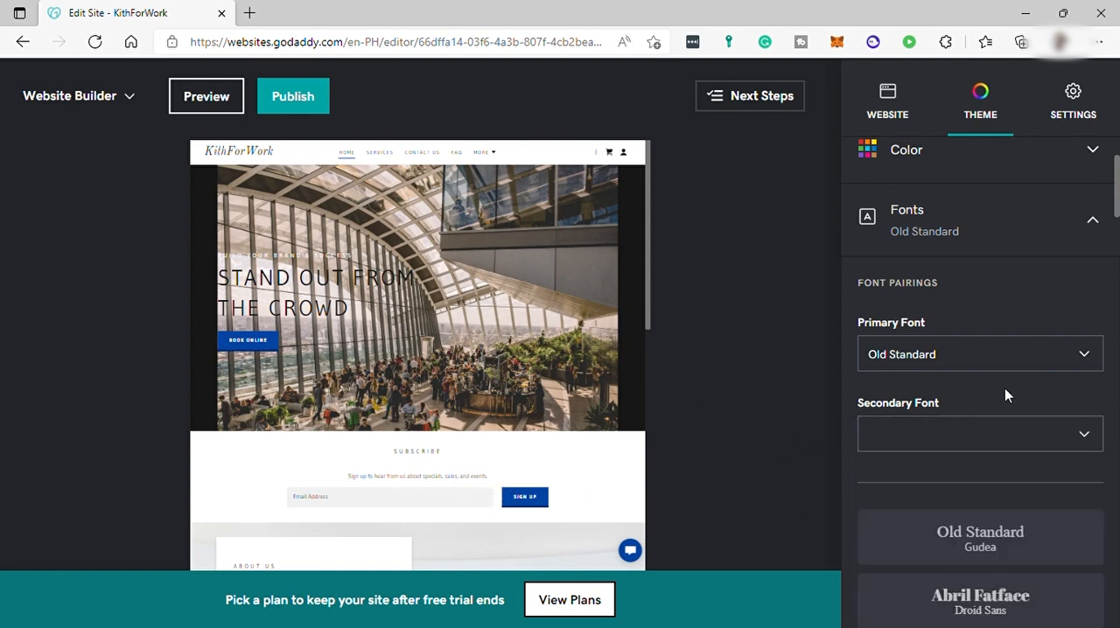
Change the About Us section's layout to Highlight services or team members
scroll(1028, 472, down, 3)
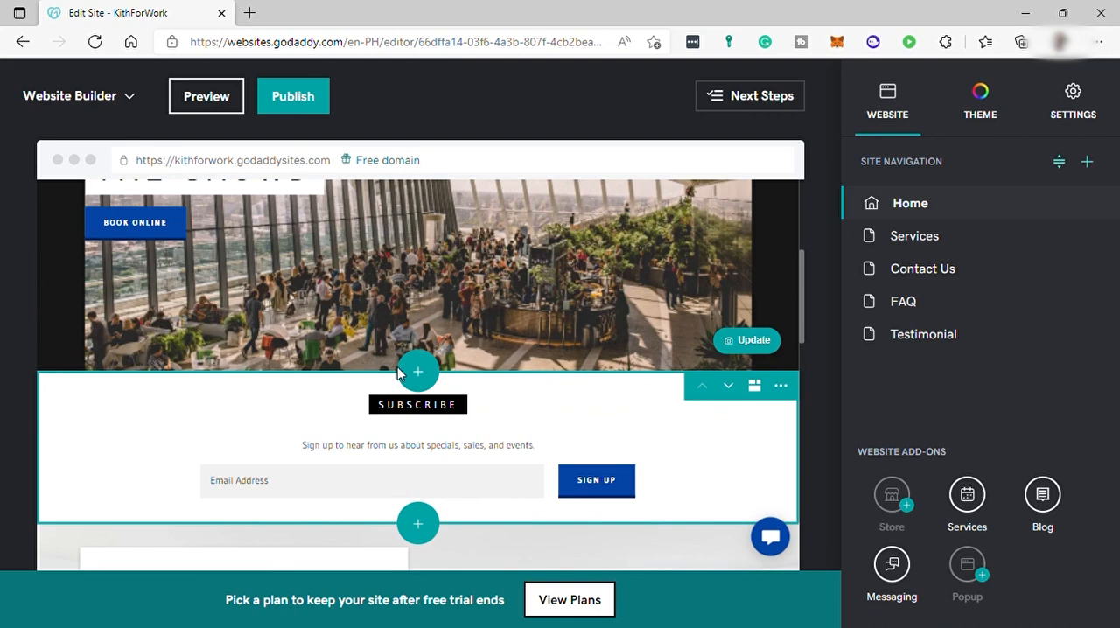
scroll(538, 386, down, 8)
scroll(542, 402, up, 3)
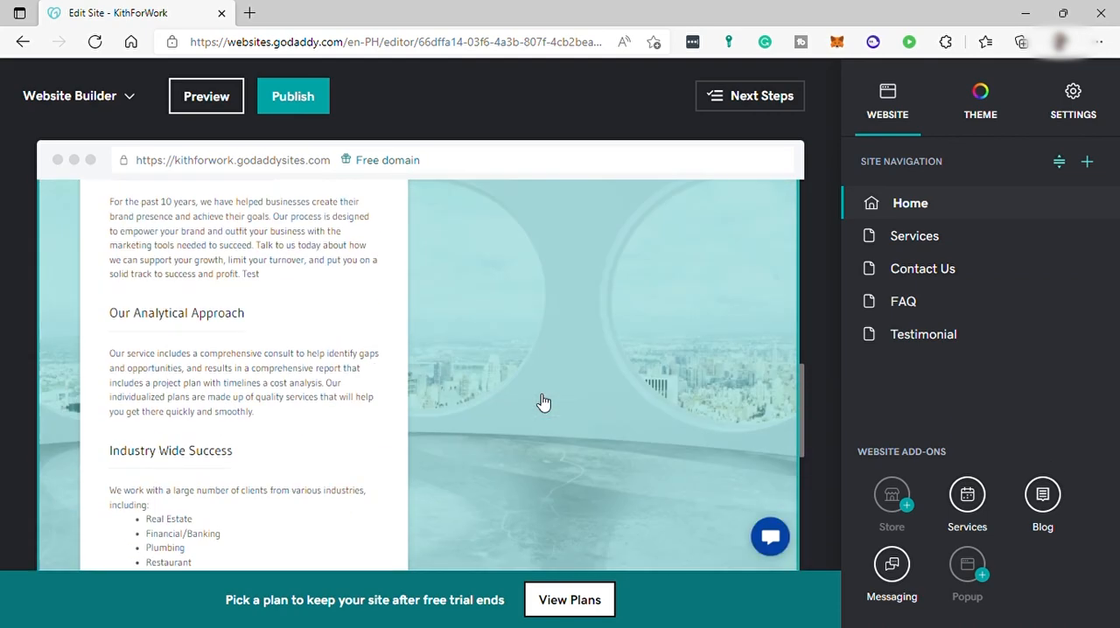
click(737, 376)
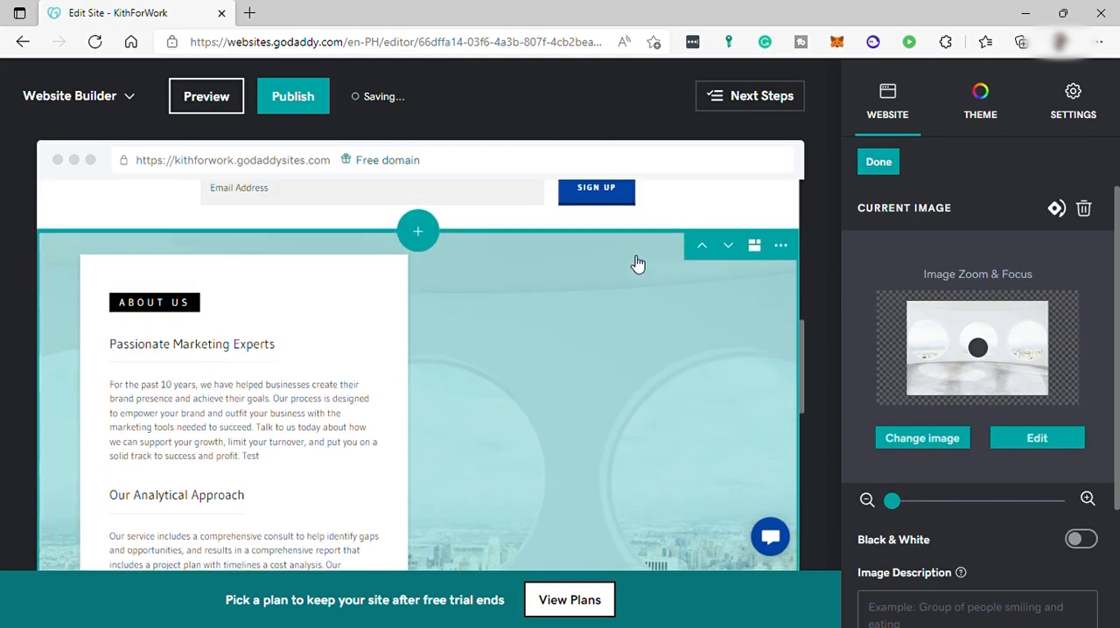
click(754, 245)
scroll(1007, 350, down, 4)
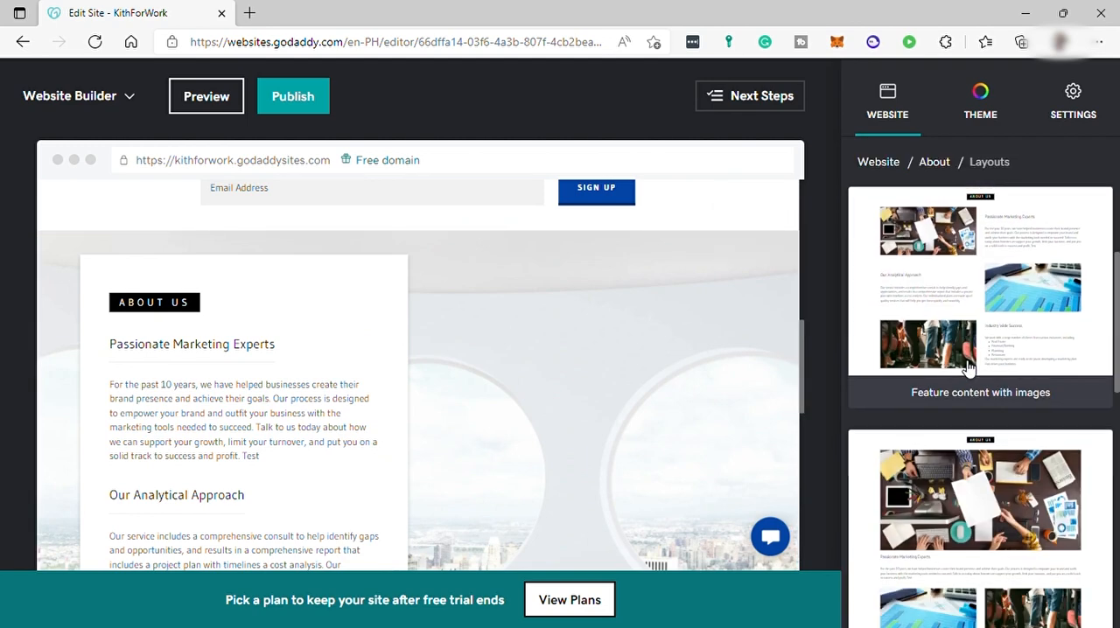
scroll(974, 369, up, 1)
scroll(974, 369, up, 3)
click(987, 307)
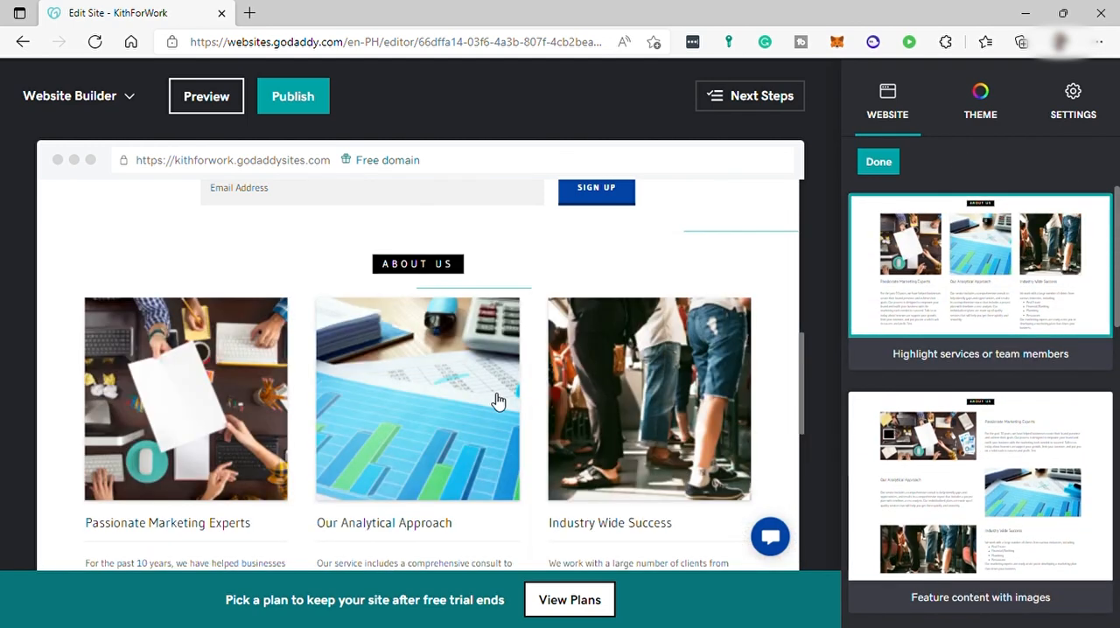
scroll(497, 393, down, 5)
scroll(551, 397, down, 1)
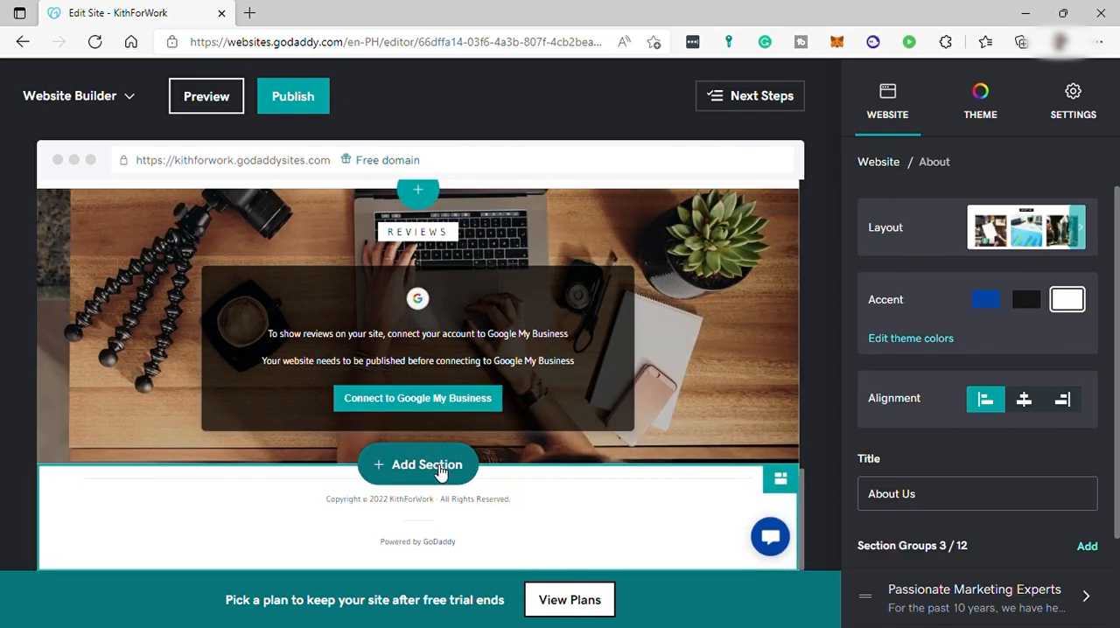
click(440, 471)
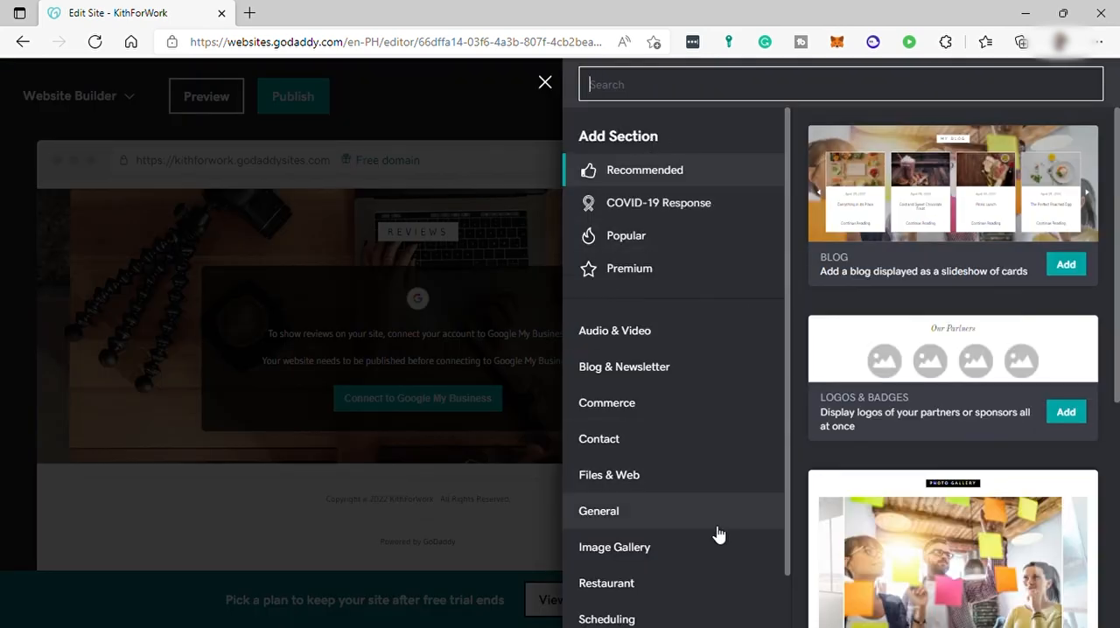
click(544, 82)
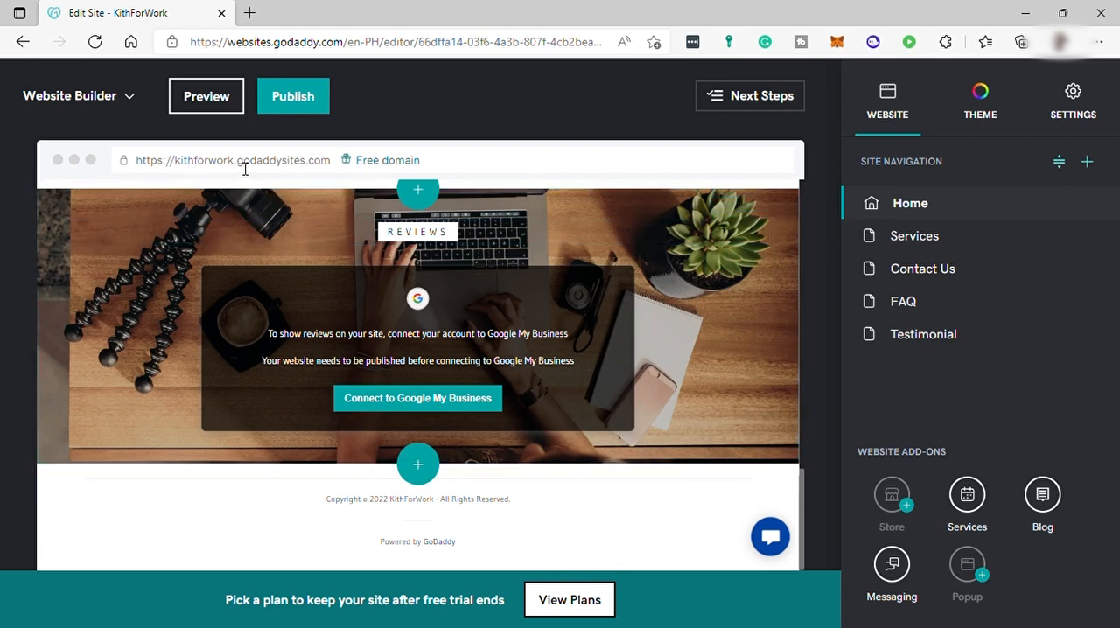
drag(237, 167, 332, 166)
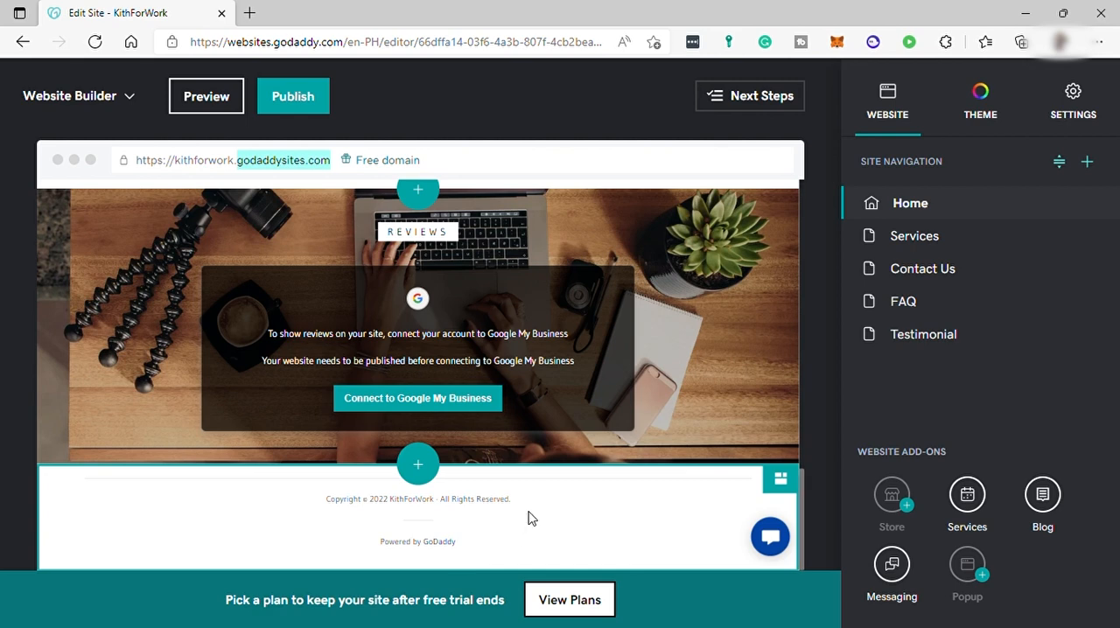
scroll(587, 387, up, 10)
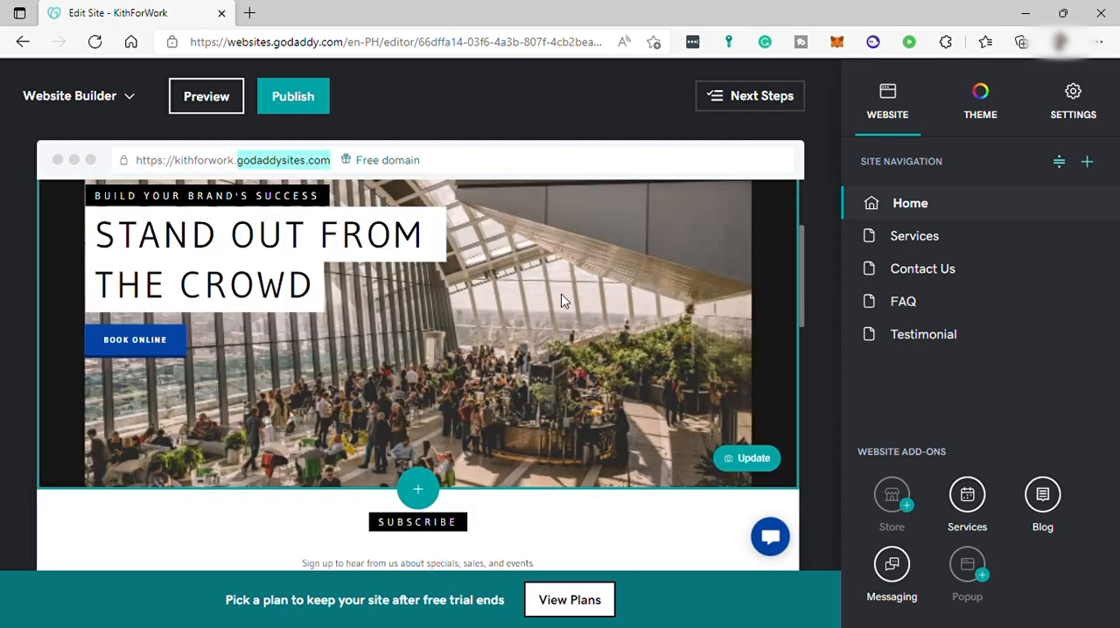
Preview the site, scroll through the home page, and return to the editor
click(229, 102)
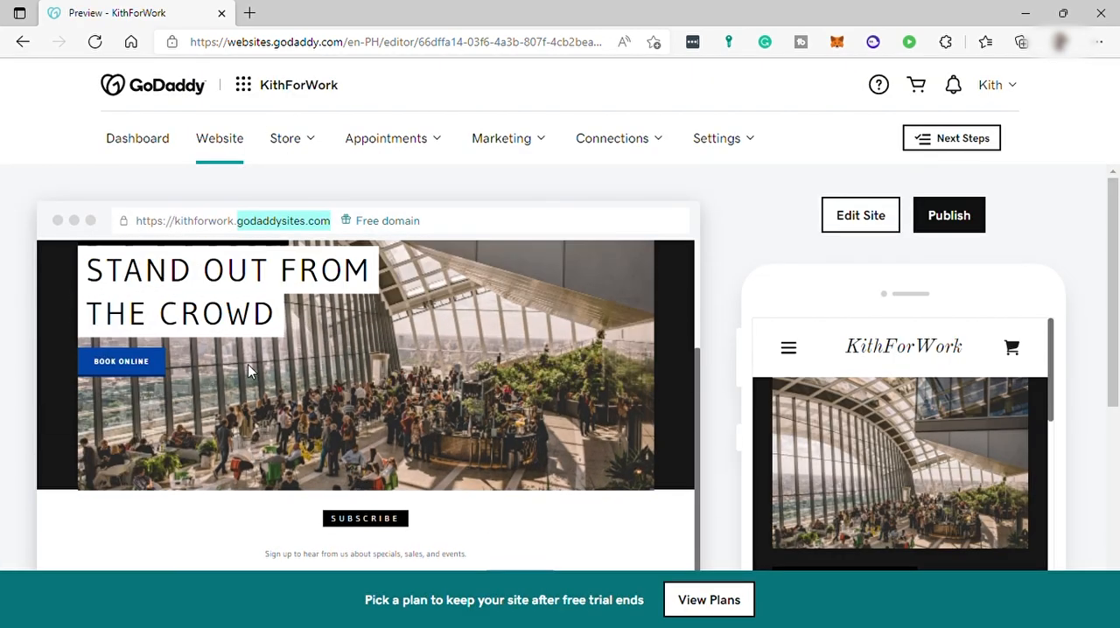
scroll(256, 352, down, 5)
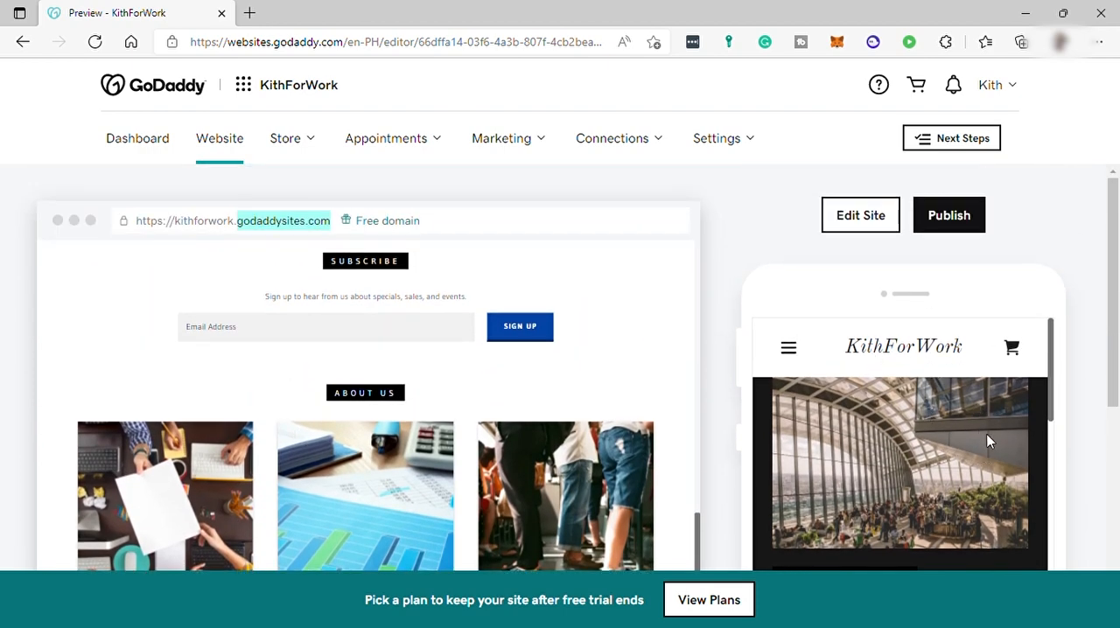
click(886, 215)
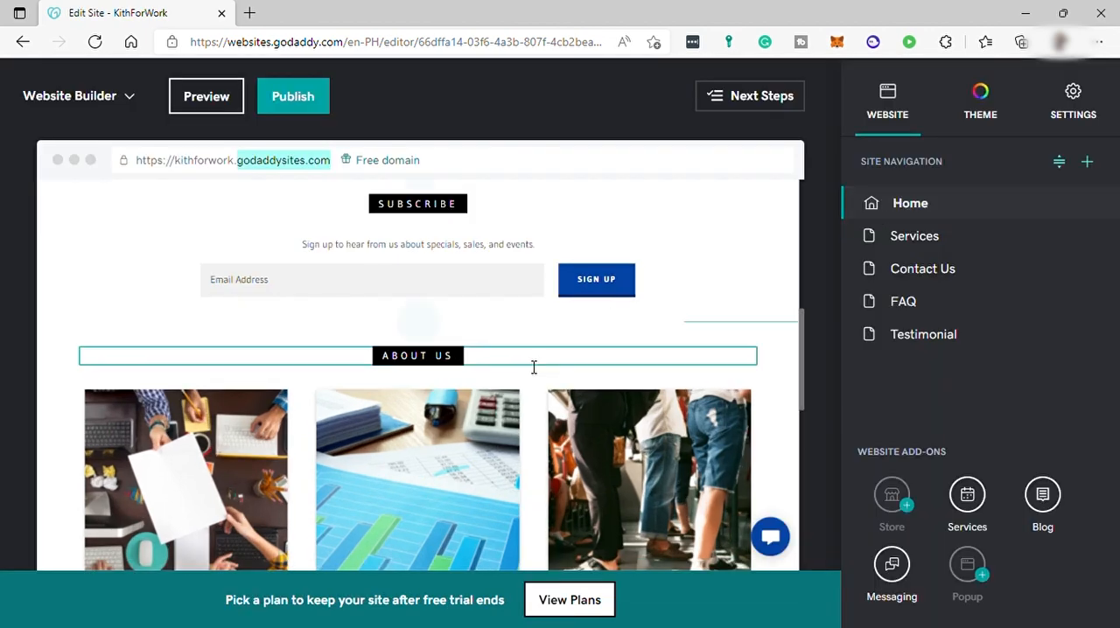
Set the header section's alignment to centred
scroll(564, 376, up, 6)
click(400, 426)
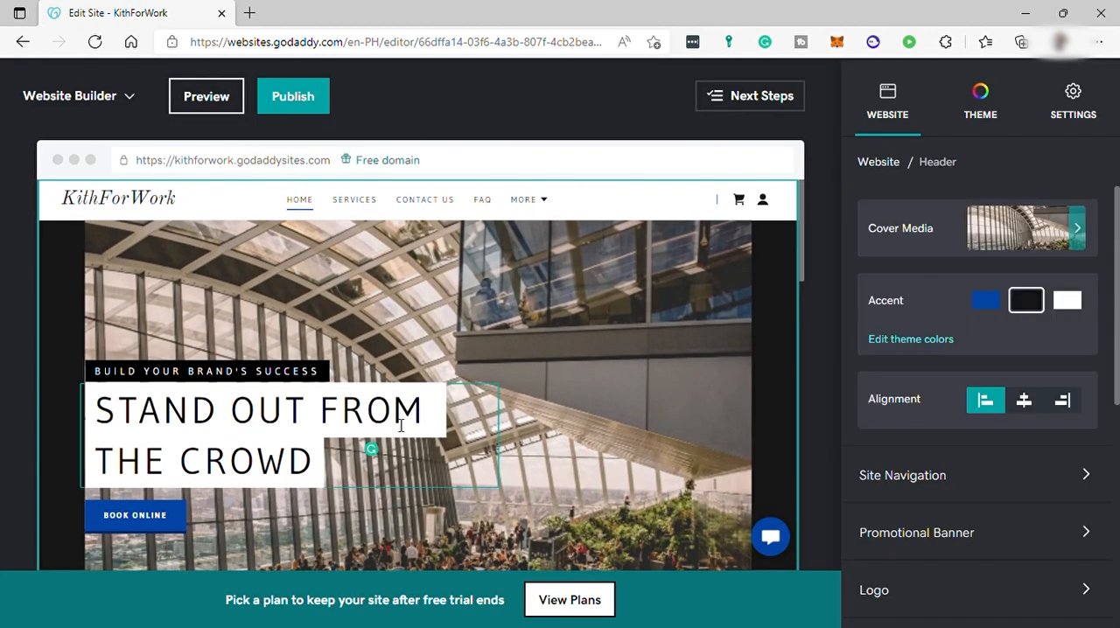
click(1024, 401)
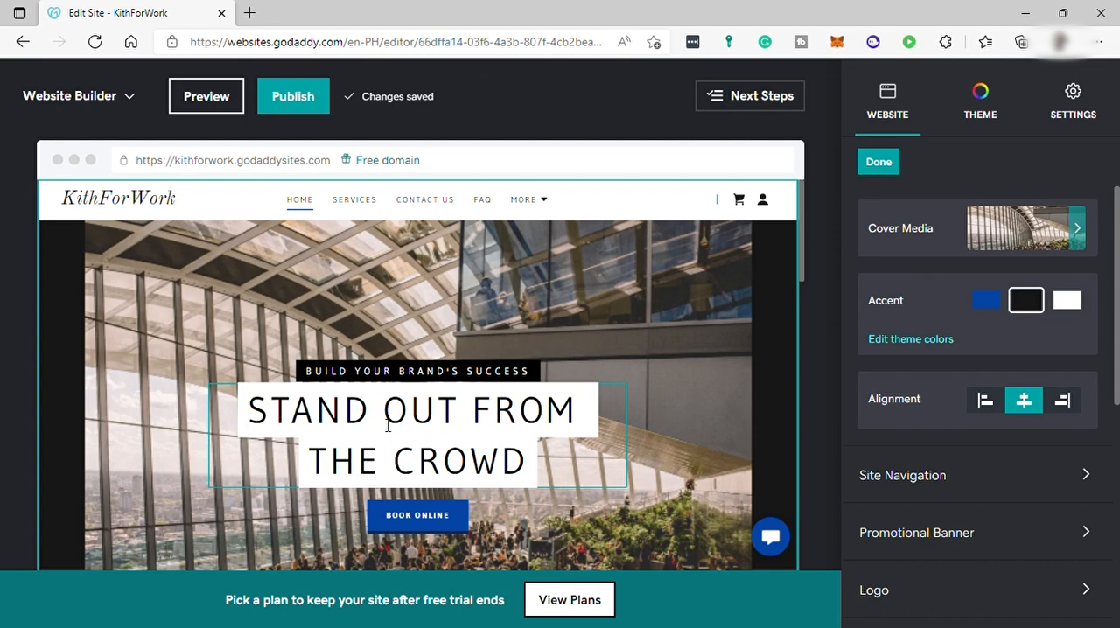
Start publishing the site and choose the free GoDaddy URL kithforwork.godaddysites.com as the destination
scroll(411, 385, down, 5)
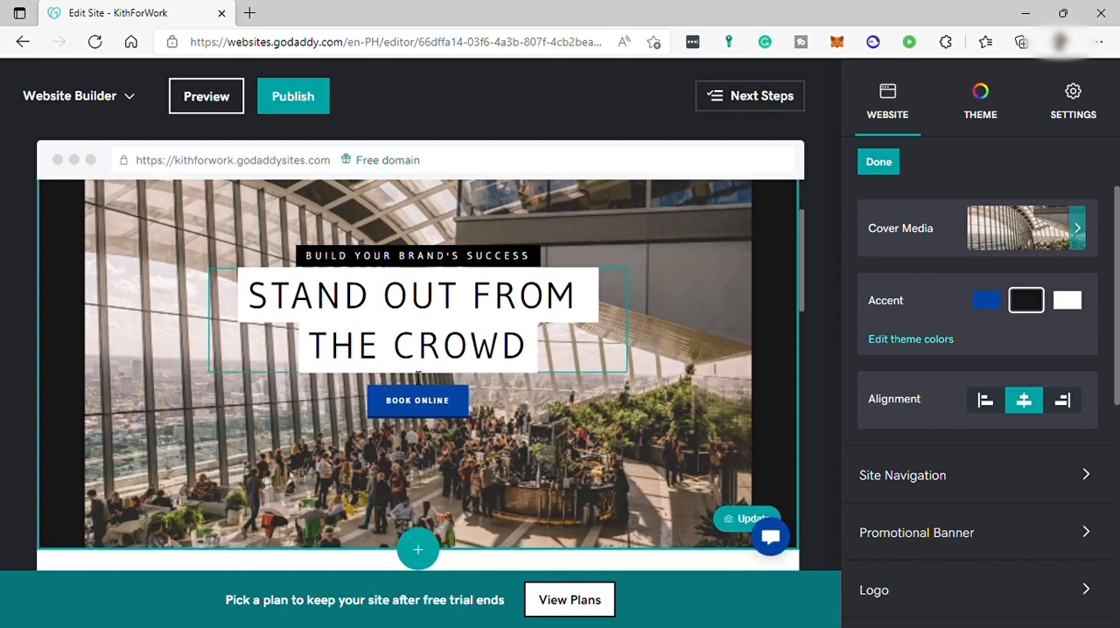
scroll(447, 347, down, 2)
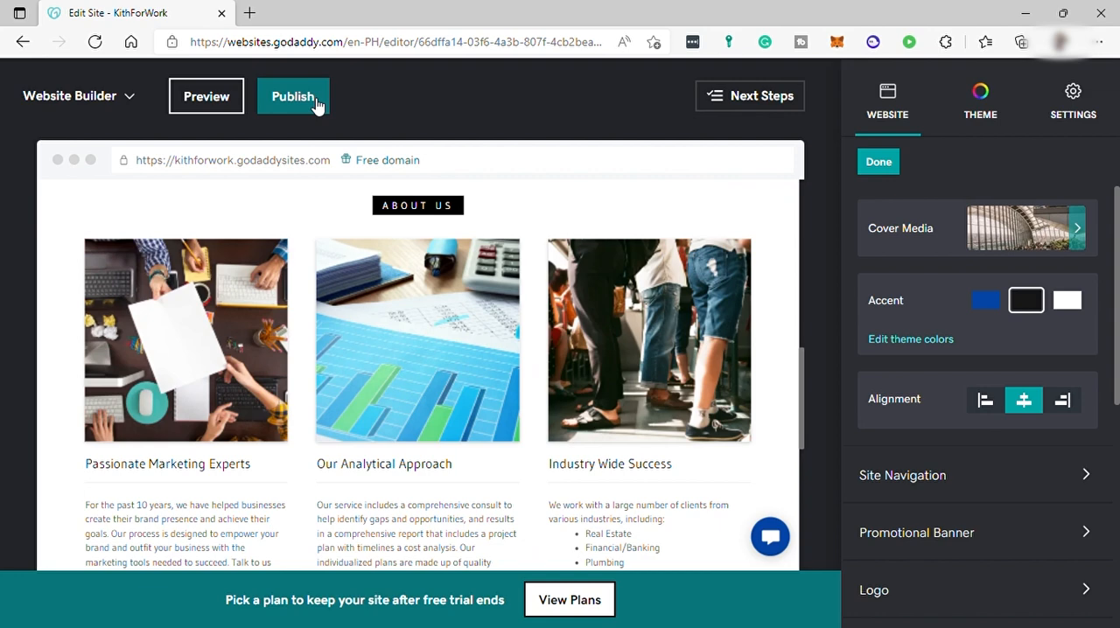
click(293, 97)
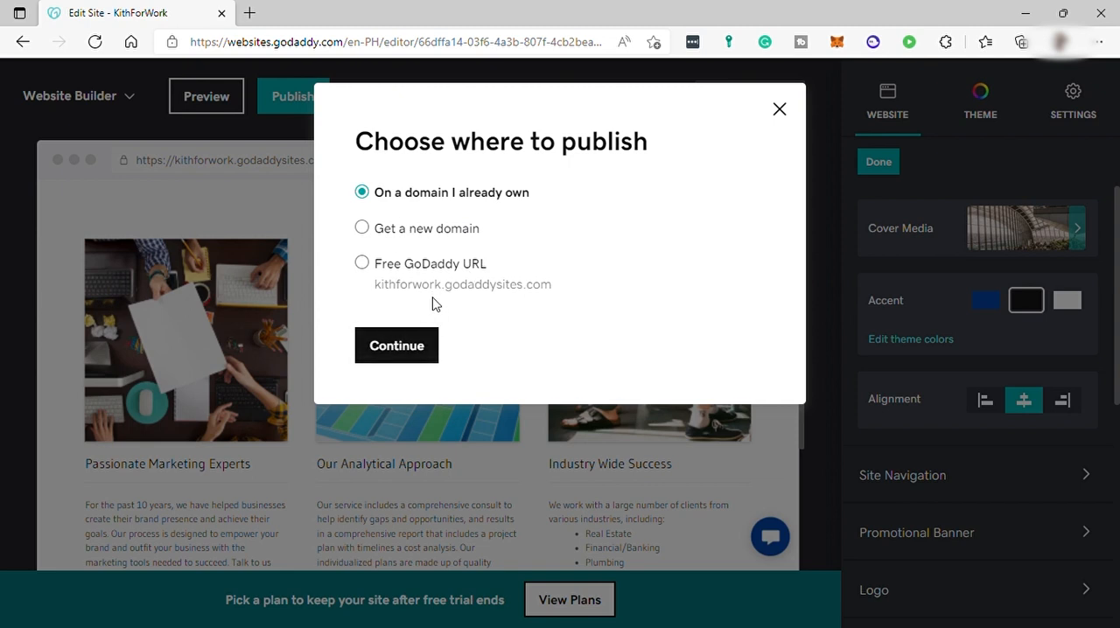
click(362, 265)
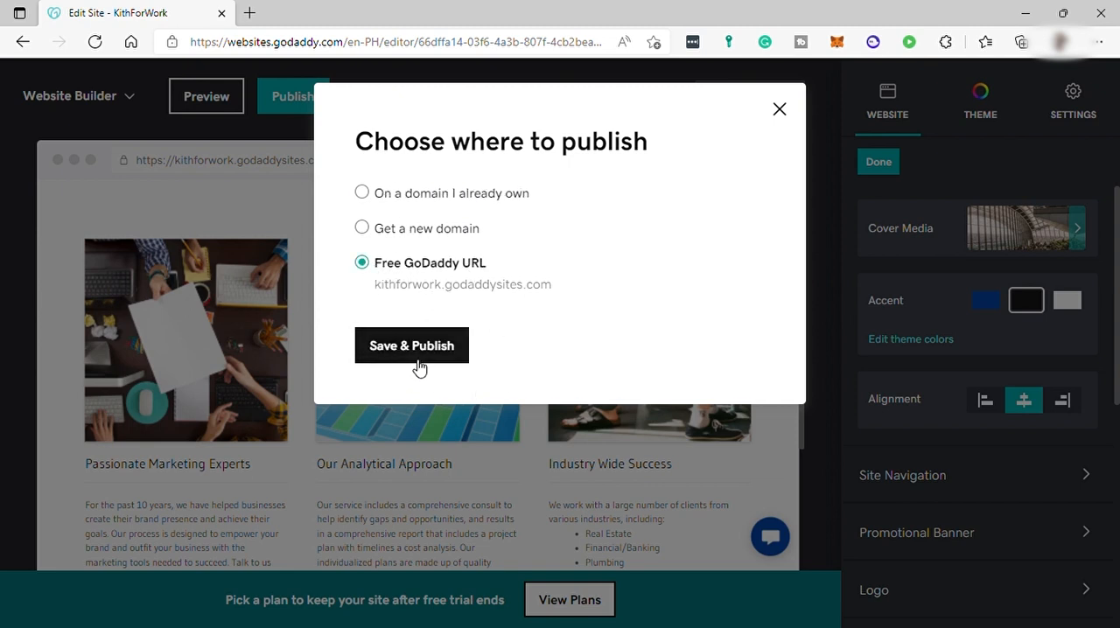